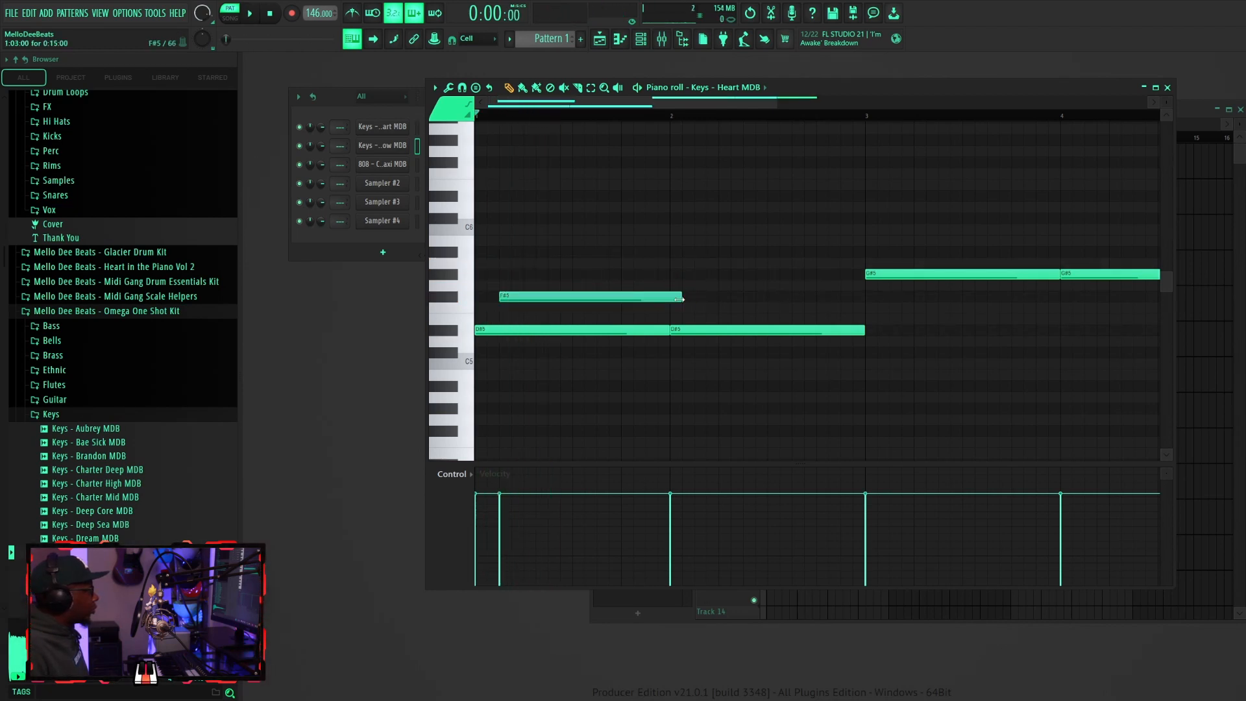
Step: Add an A#5 note at the start of bar 2 and extend the bar 1 A#5 note to meet it
click(676, 262)
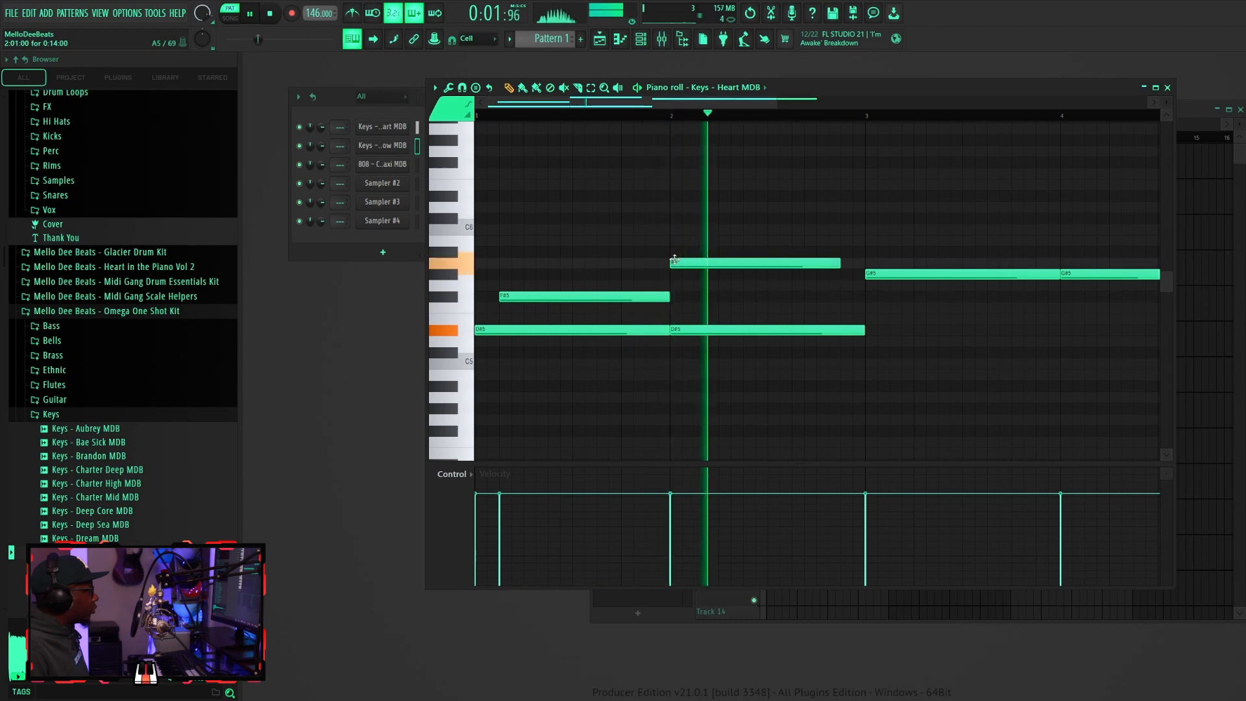
key(F7)
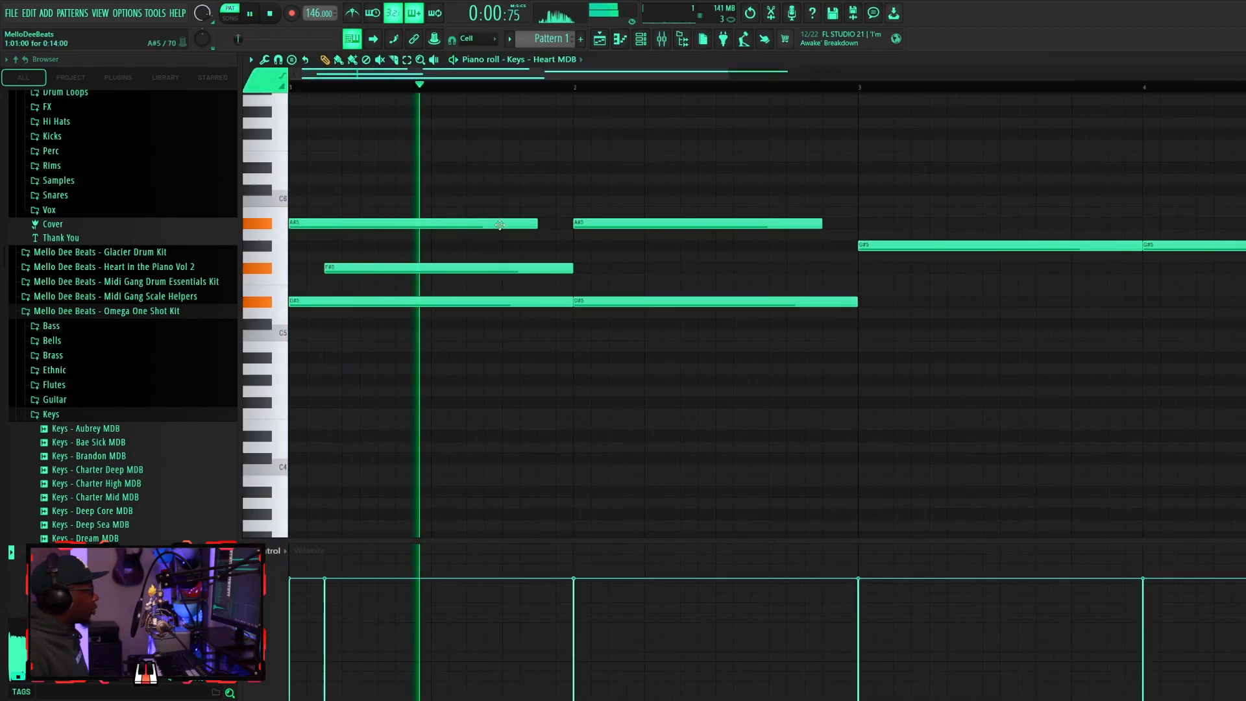
drag(536, 225, 567, 220)
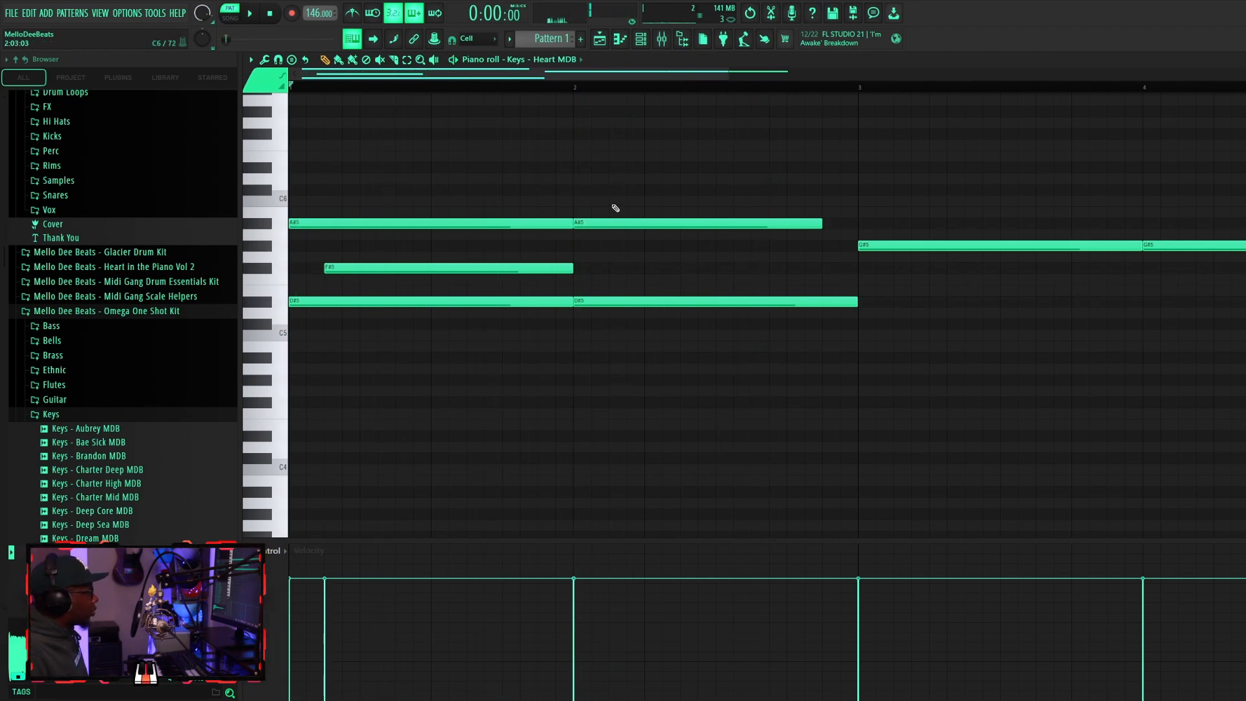
Step: Play back the Keys - Heart MDB melody to check how the notes sound together
key(space)
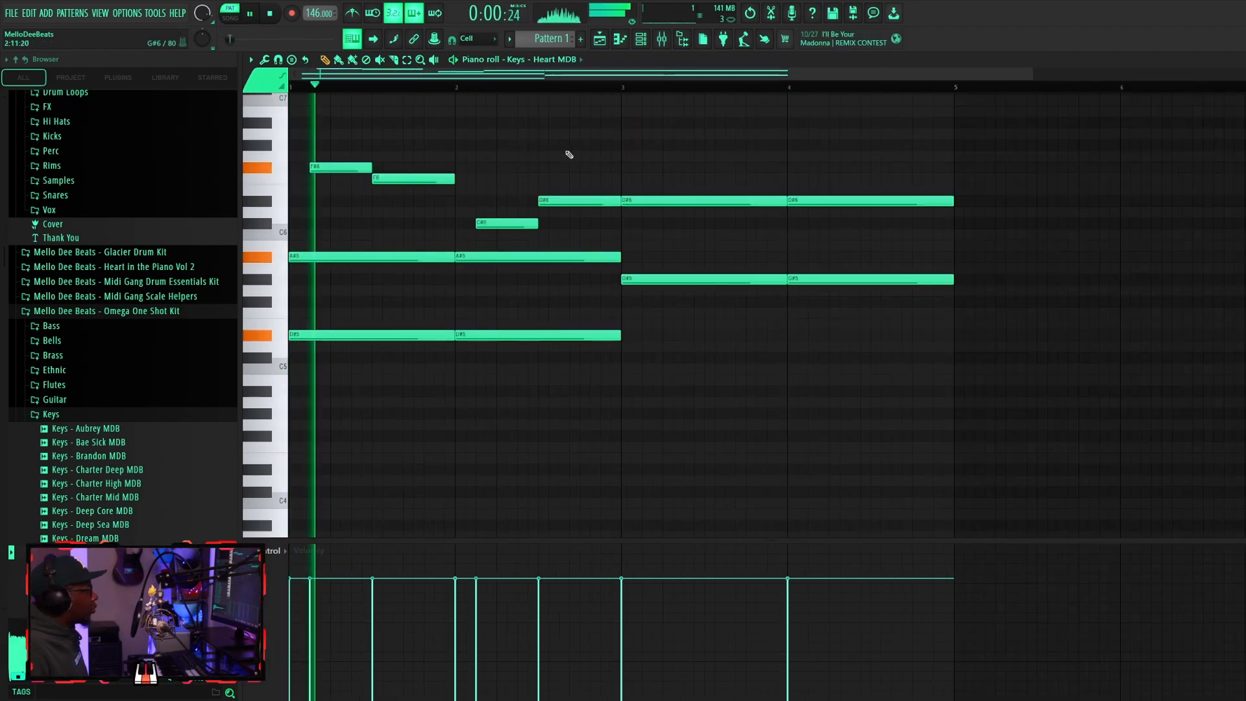
scroll(577, 156, up, 4)
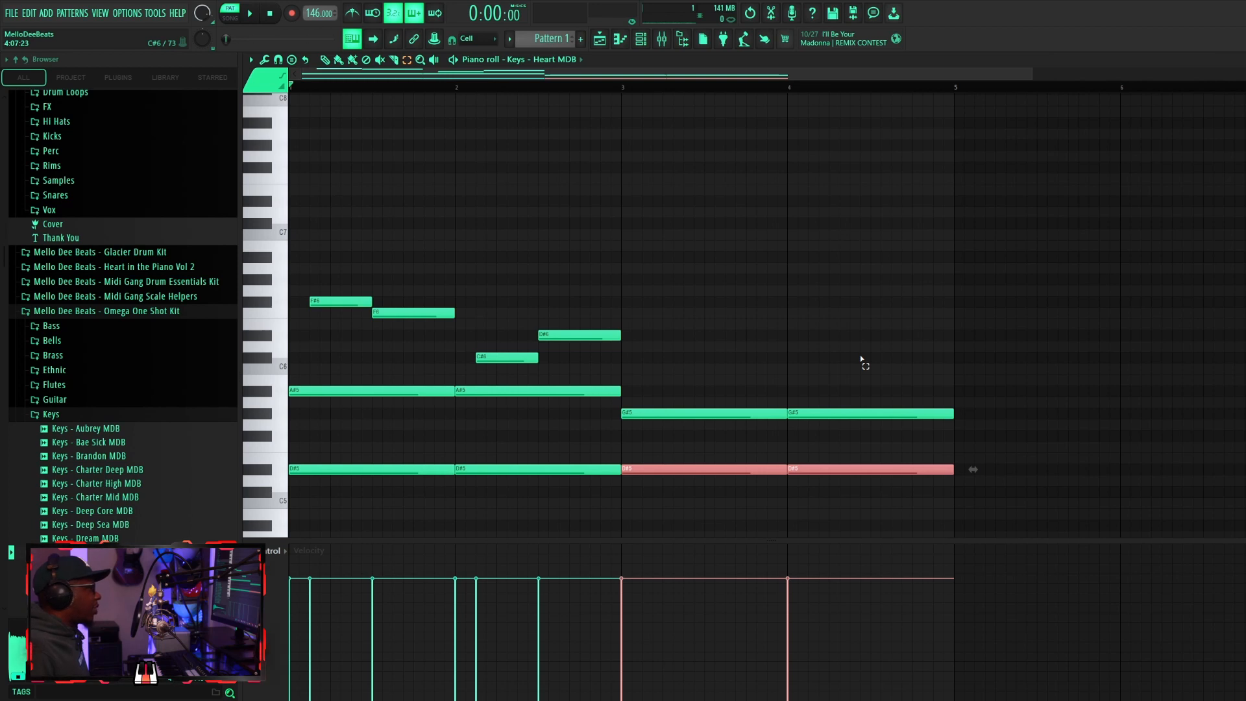
key(space)
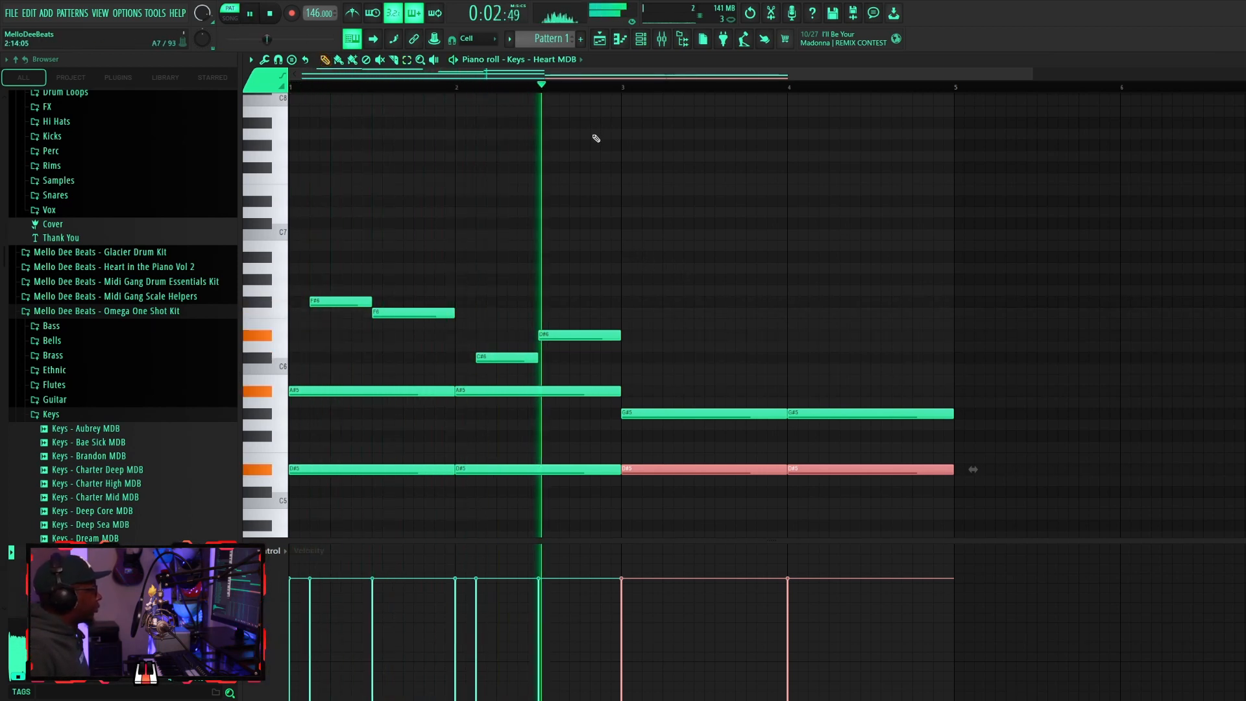
key(space)
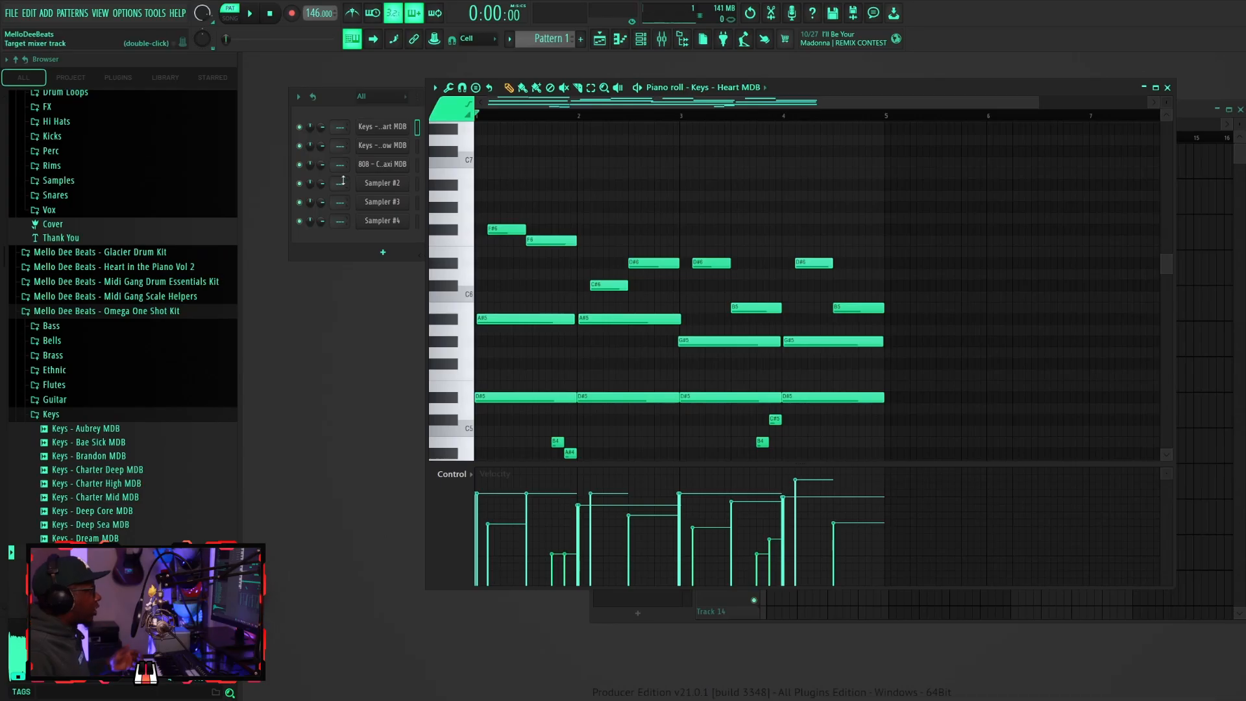
Step: Open the piano roll of the Keys - Heart Low MDB channel and play the pattern
right_click(404, 153)
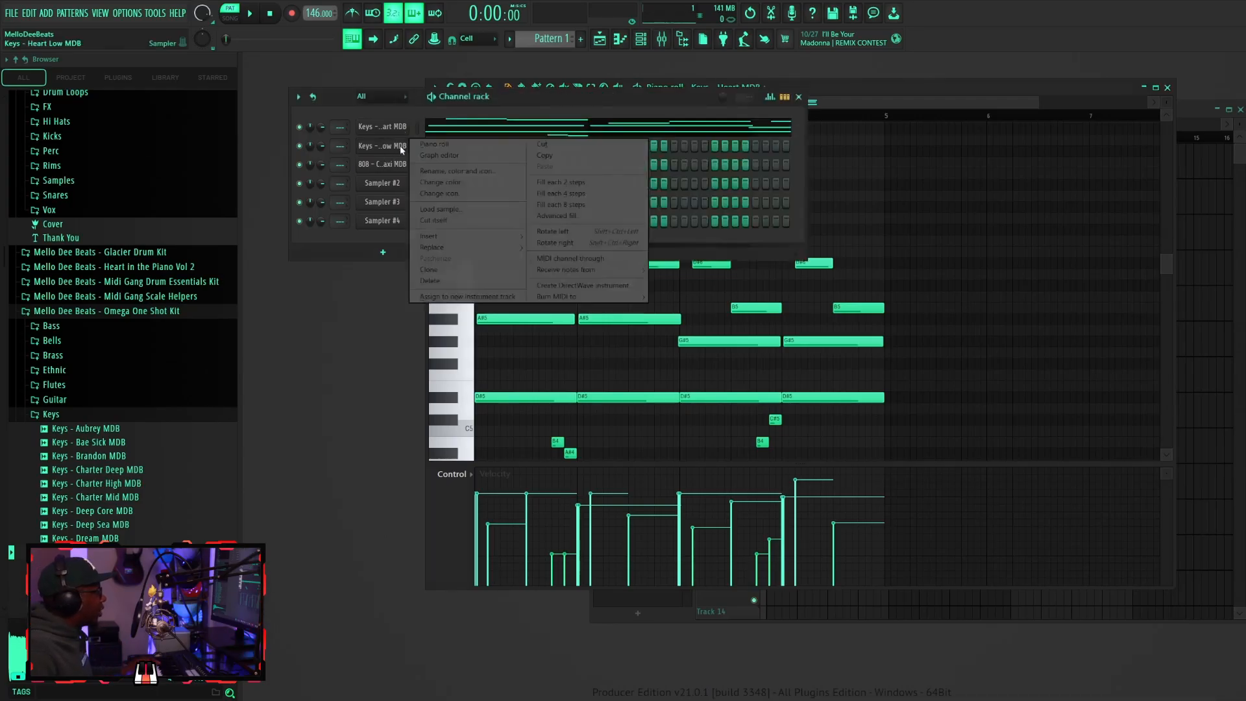
click(441, 144)
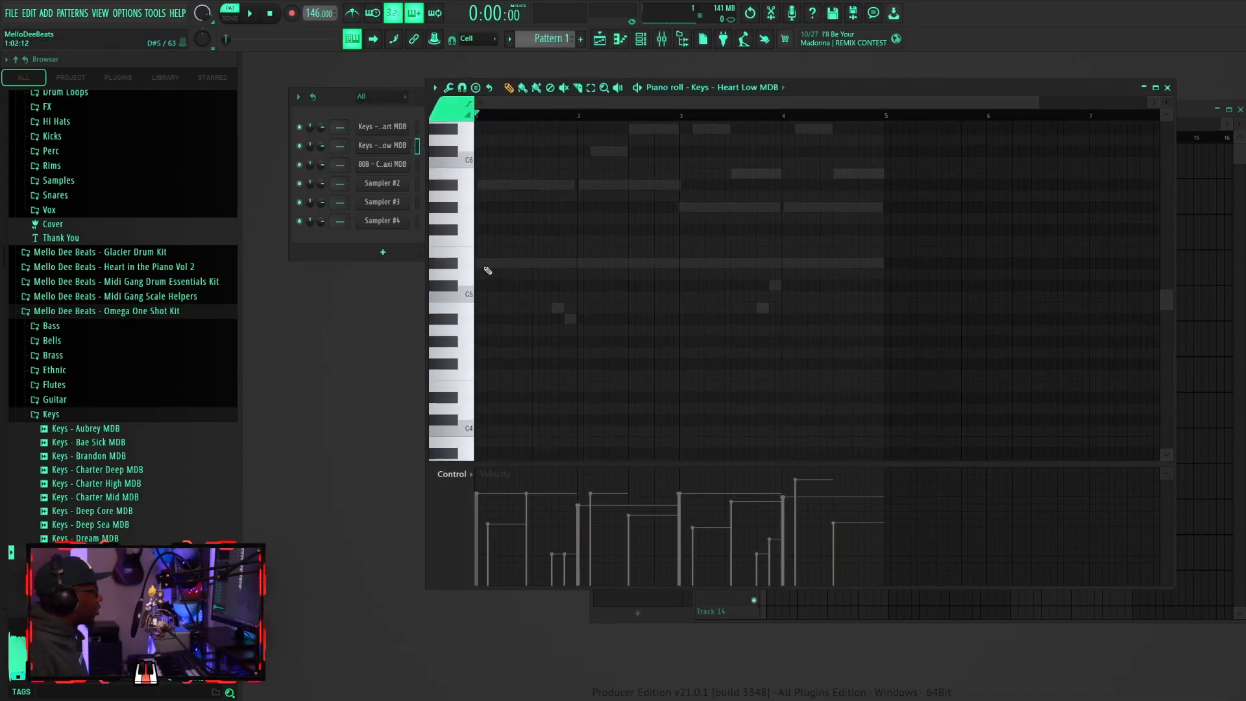
key(space)
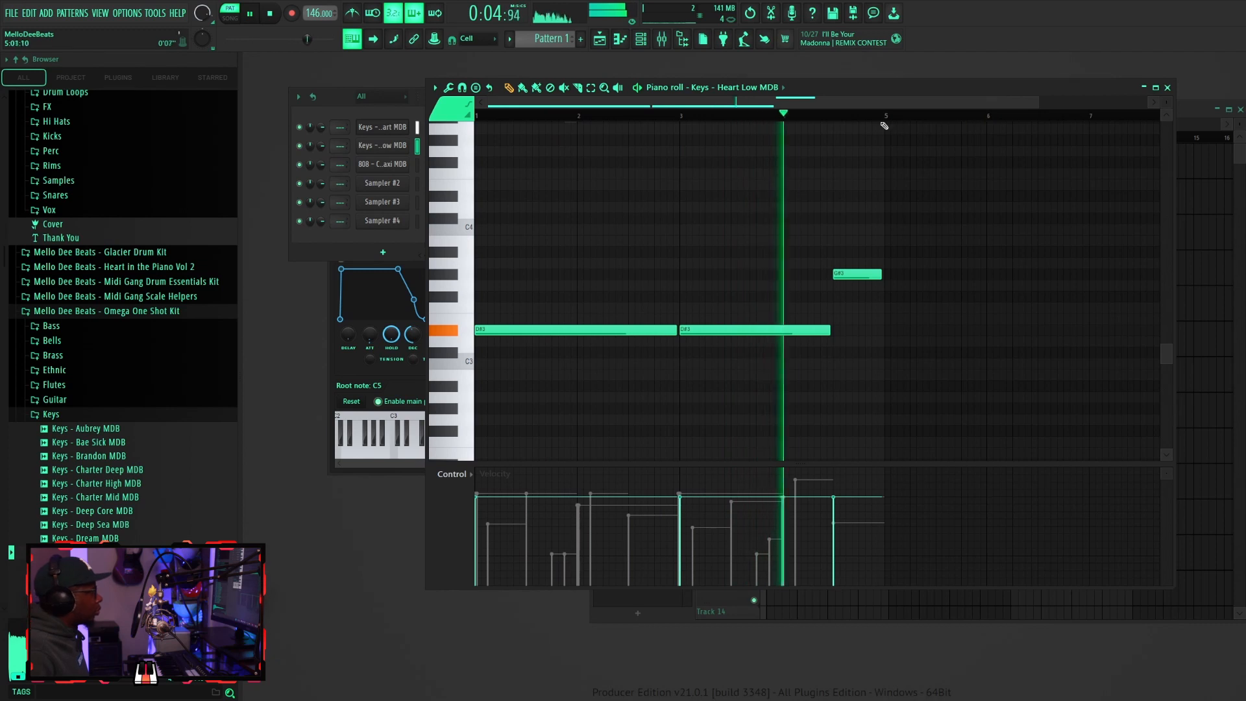
Step: Set the piano roll's snap to Main and close the piano roll
click(460, 89)
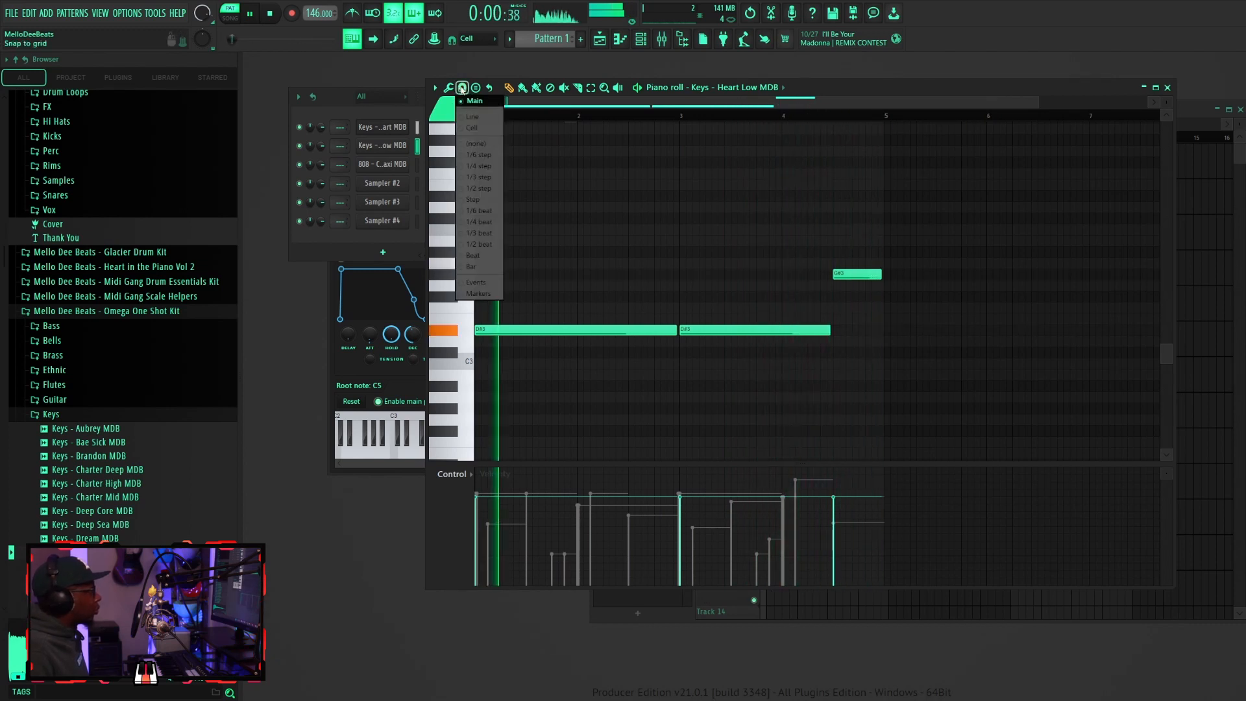
click(475, 101)
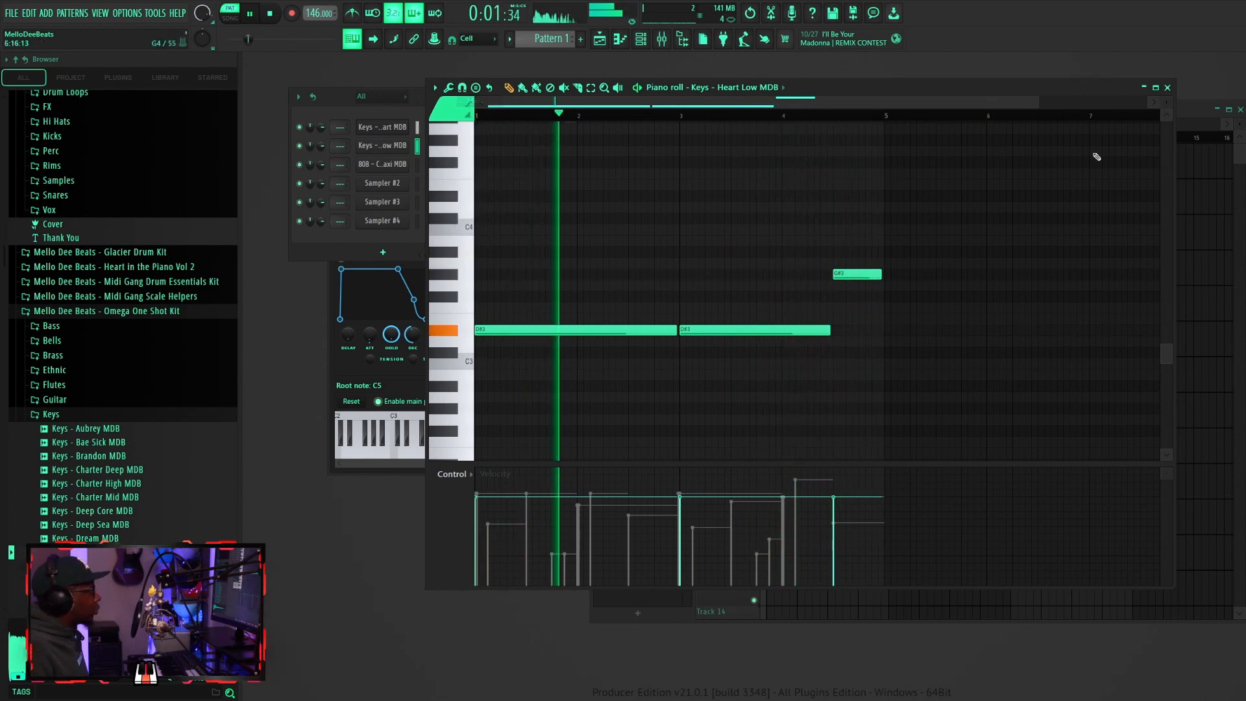
click(1167, 86)
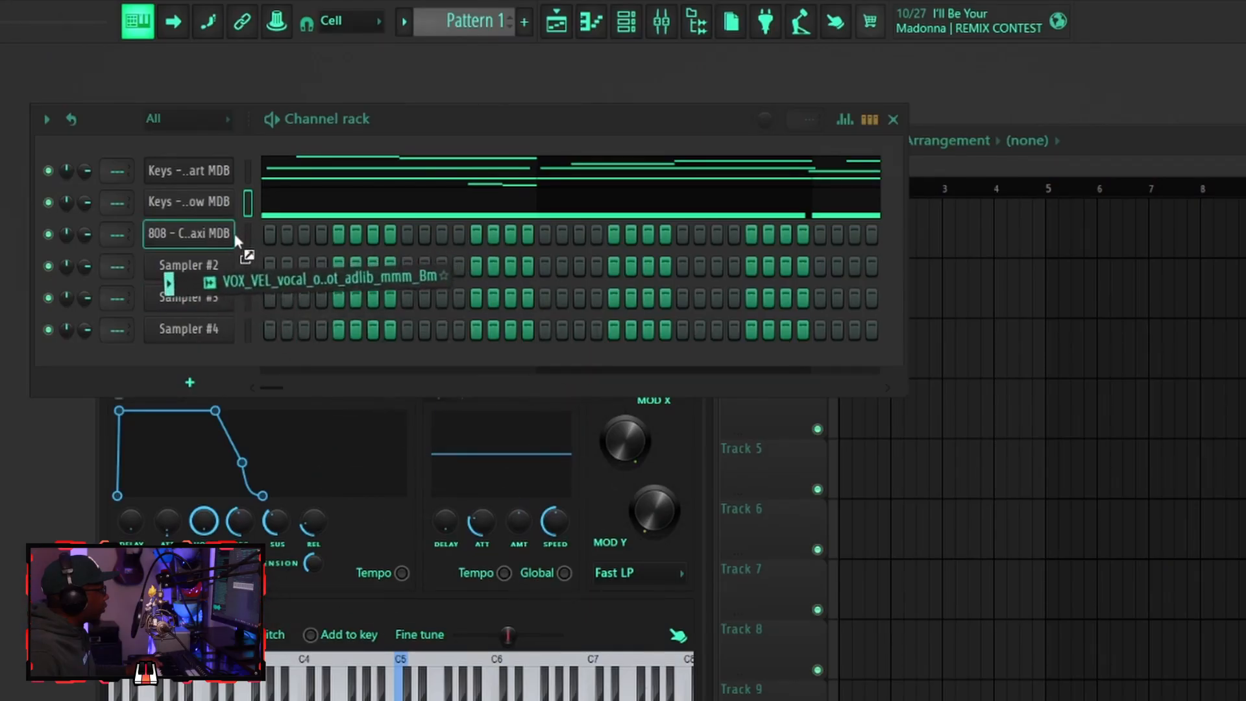
Step: Add the VOX_VEL_vocal_oneshot_adlib_mmm_Bm sample to the project and set its time-stretching mode to Auto
drag(235, 239, 230, 227)
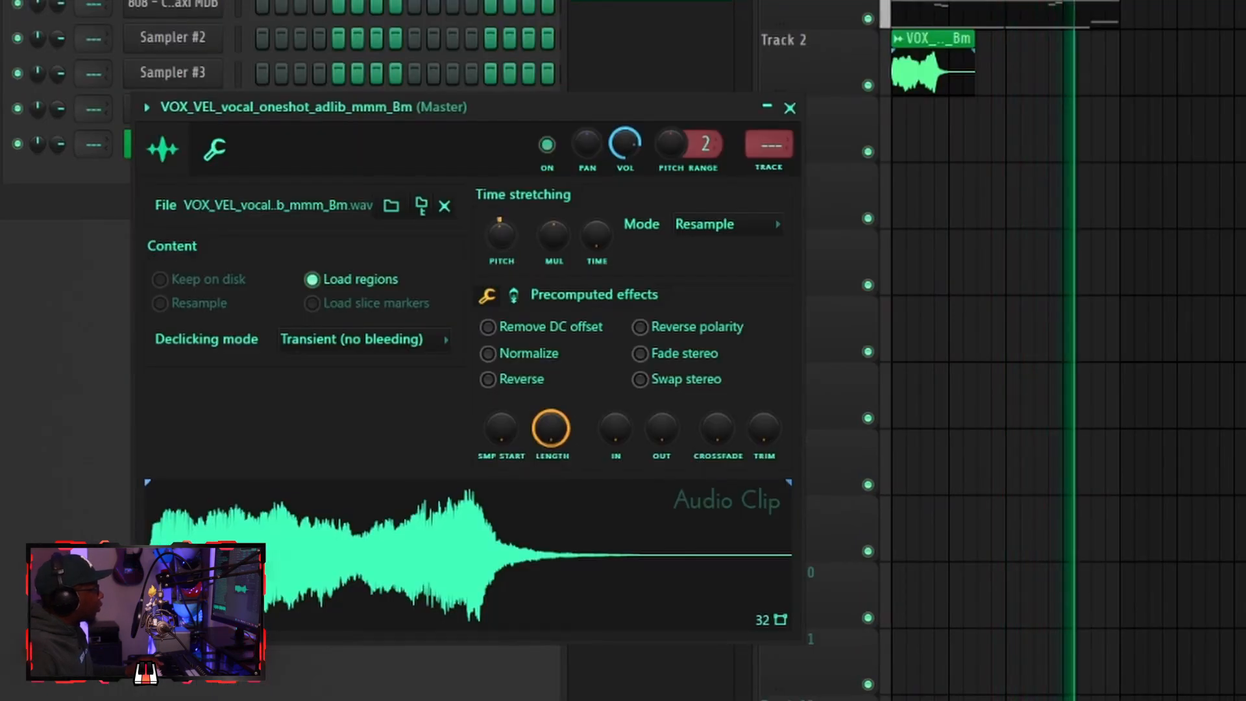
click(505, 247)
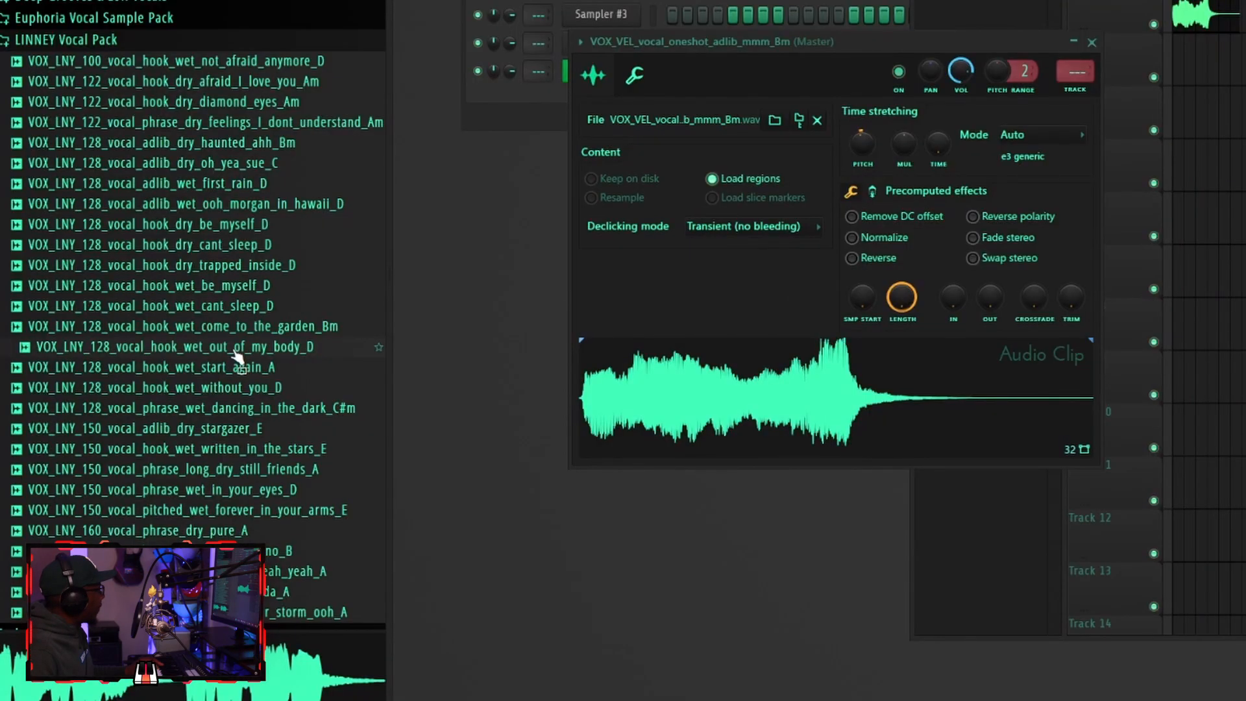
Step: Place the dancing_in_the_dark_C#m vocal phrase on Track 3 at bar 1, trim its start and open its sample settings
click(256, 412)
drag(1054, 248, 1204, 65)
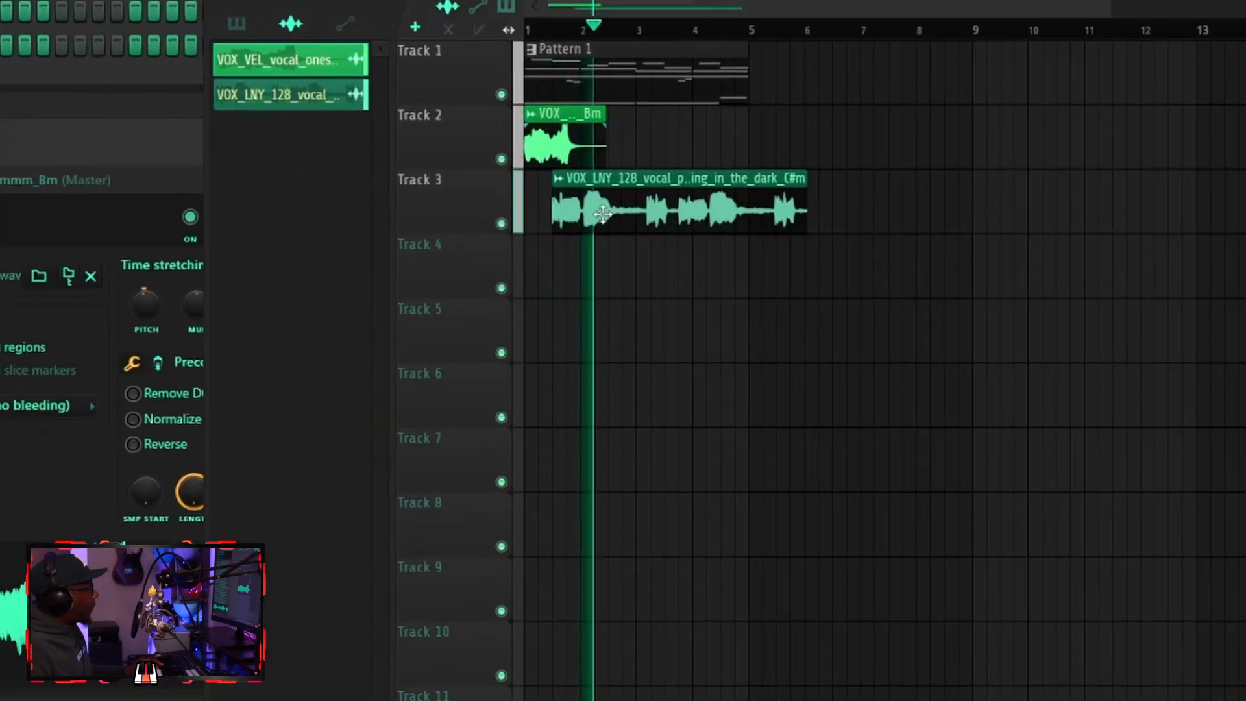
drag(602, 214, 575, 214)
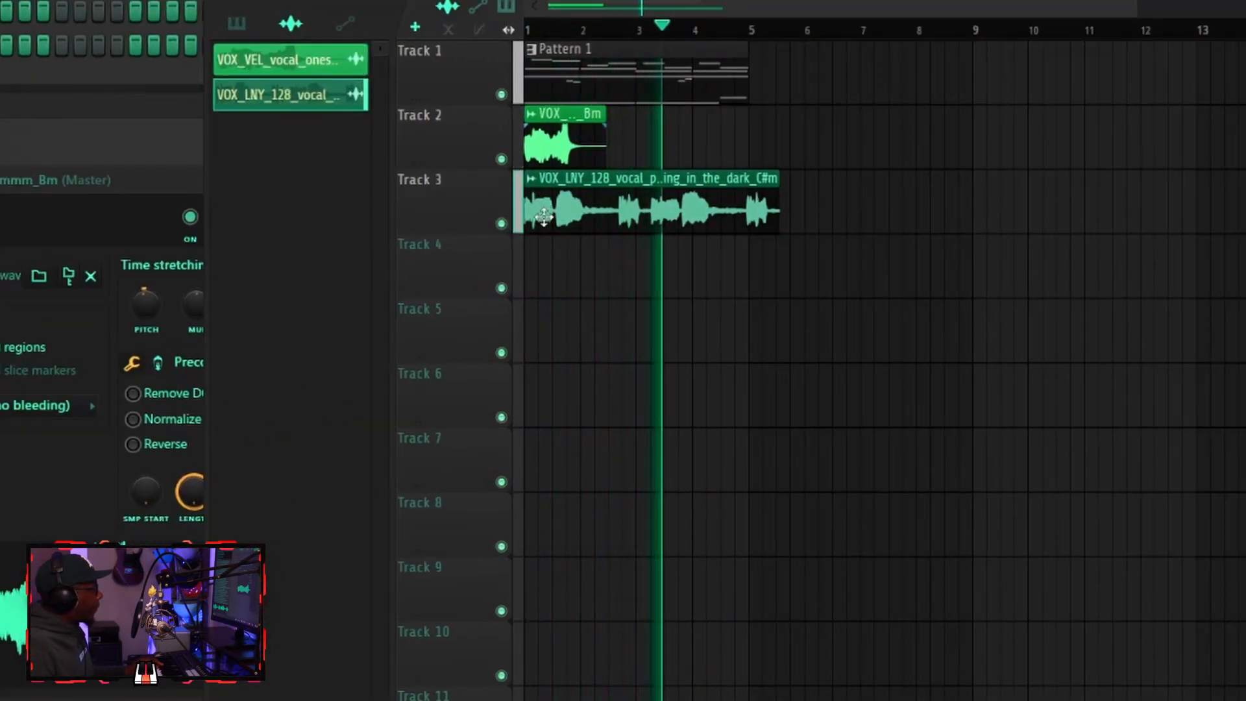
drag(525, 215, 538, 213)
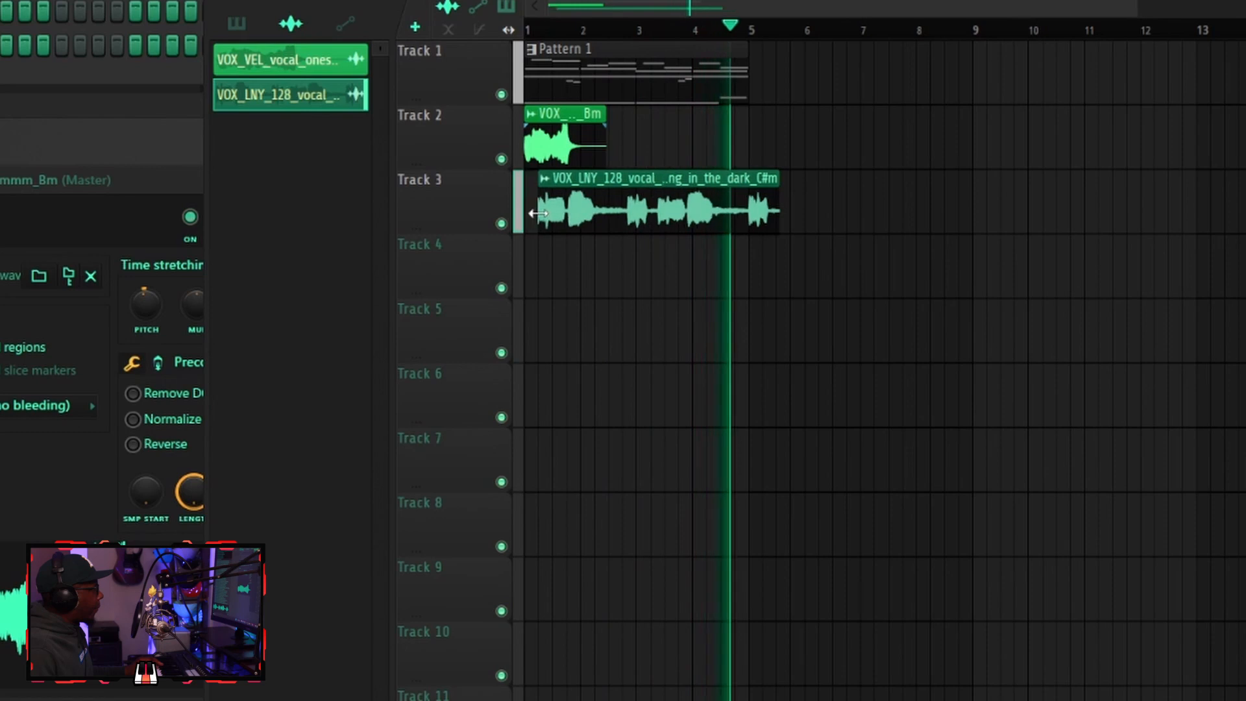
double_click(552, 211)
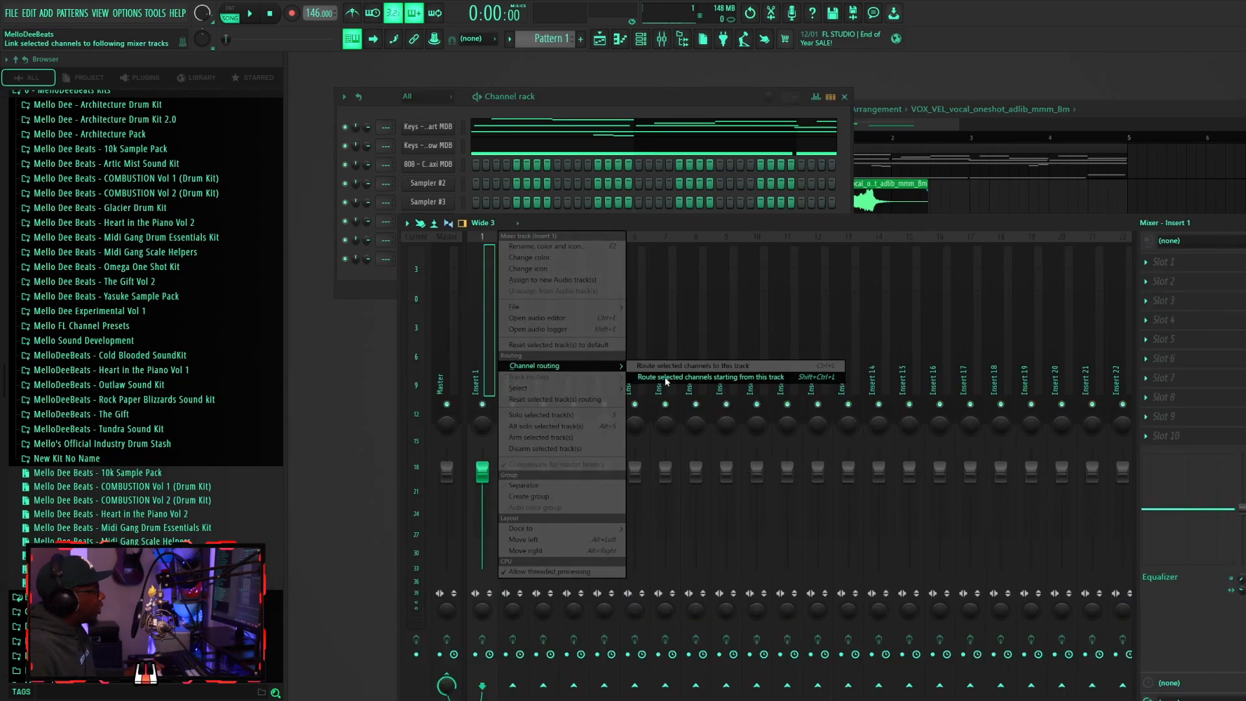
Step: Route the two vocal channels to mixer tracks starting from Insert 1, and both Keys channels to Insert 3
click(665, 376)
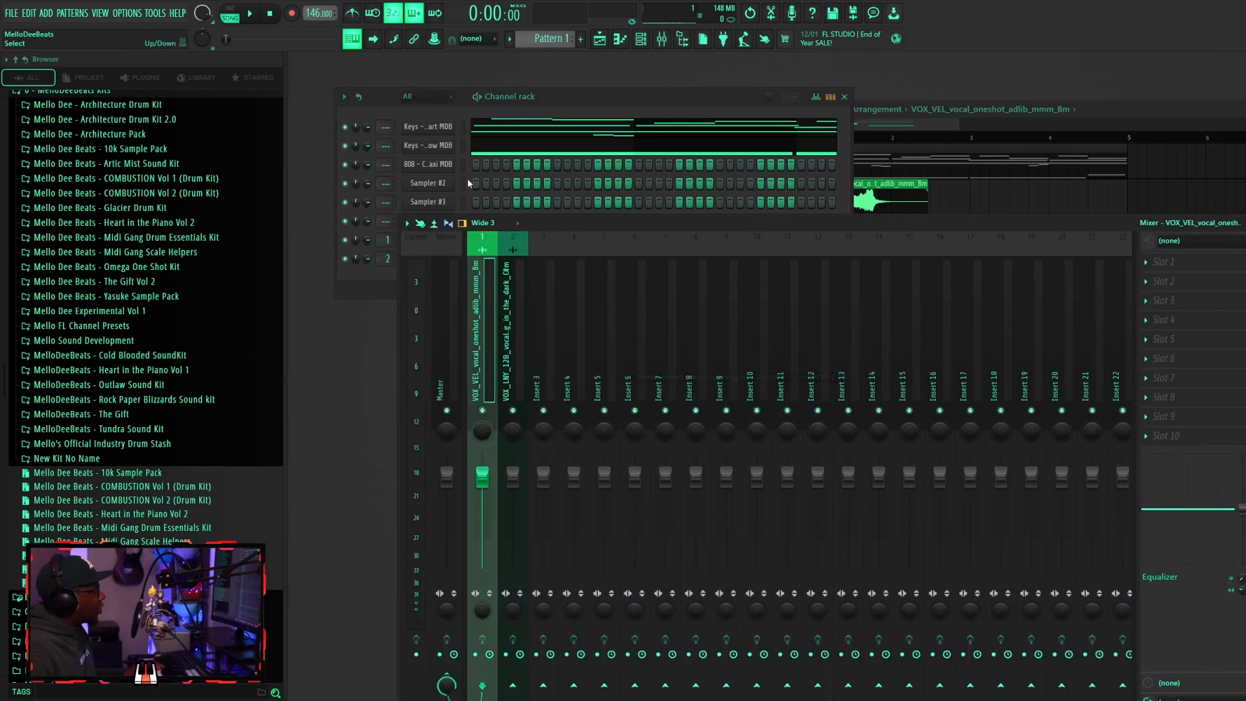
click(462, 130)
right_click(540, 366)
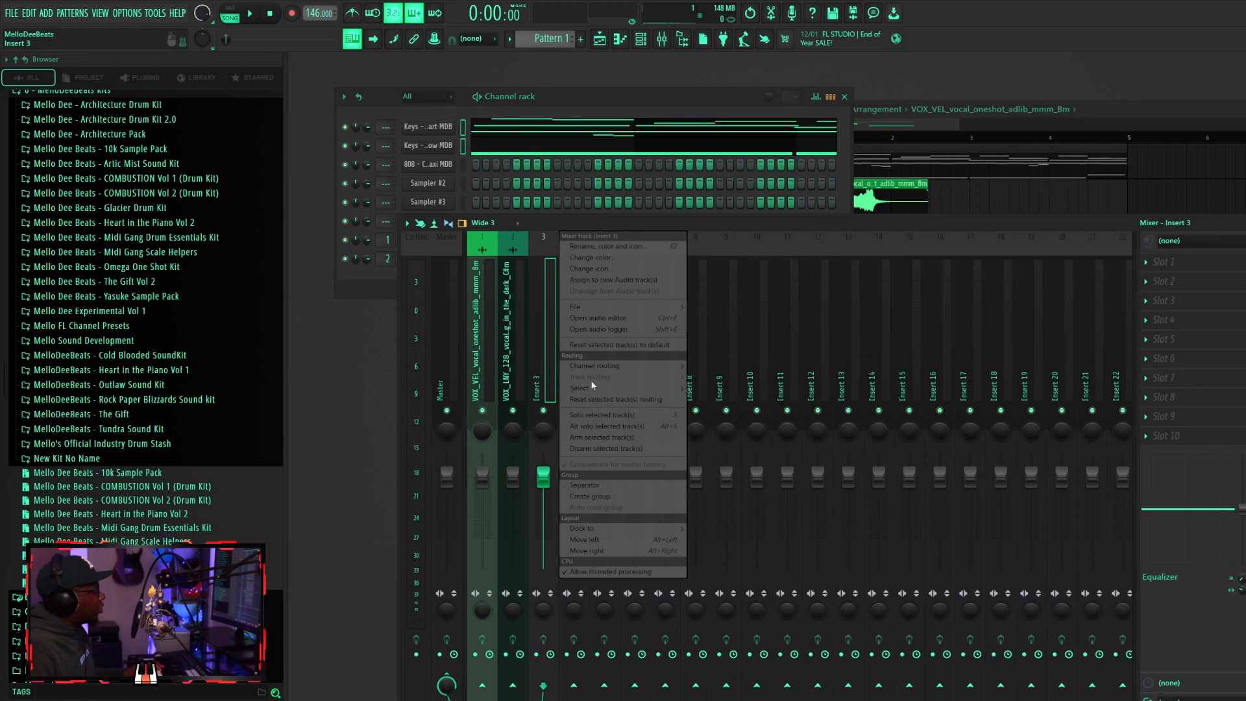
click(700, 368)
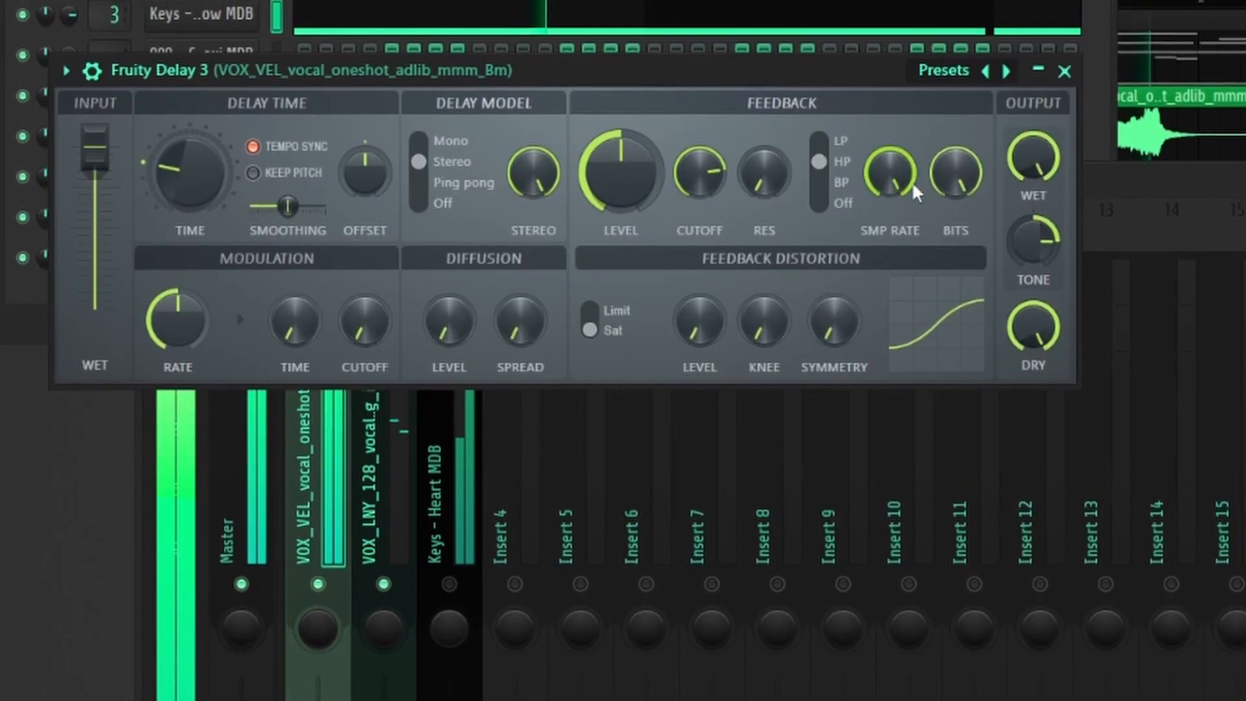
Step: Set the delay time to 1/4 in Fruity Delay 3 on the one-shot vocal's mixer track
right_click(655, 176)
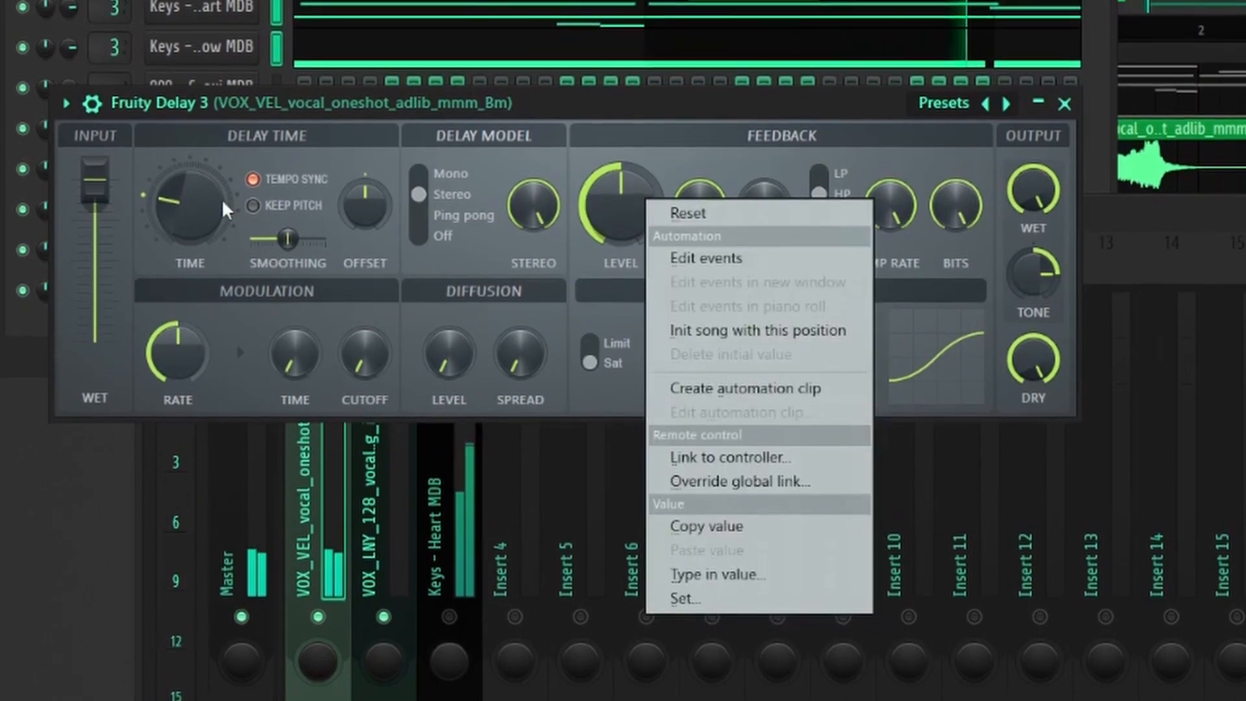
right_click(220, 178)
mouse_move(366, 249)
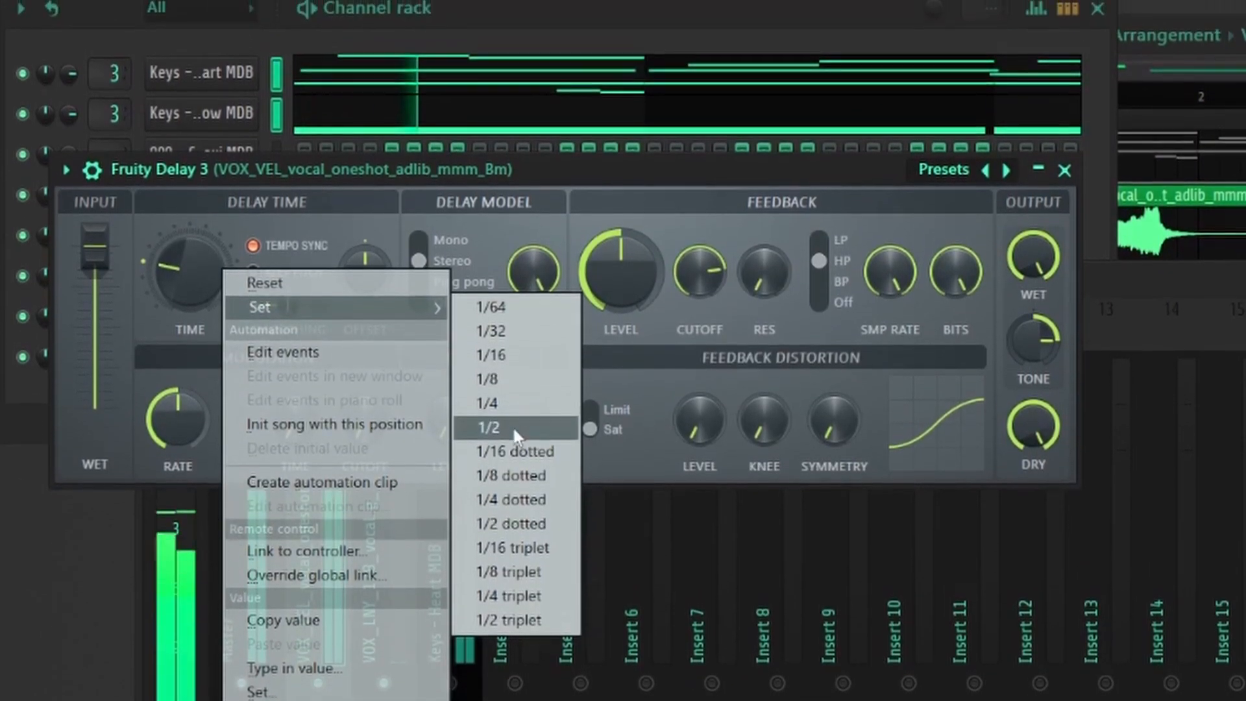
click(509, 402)
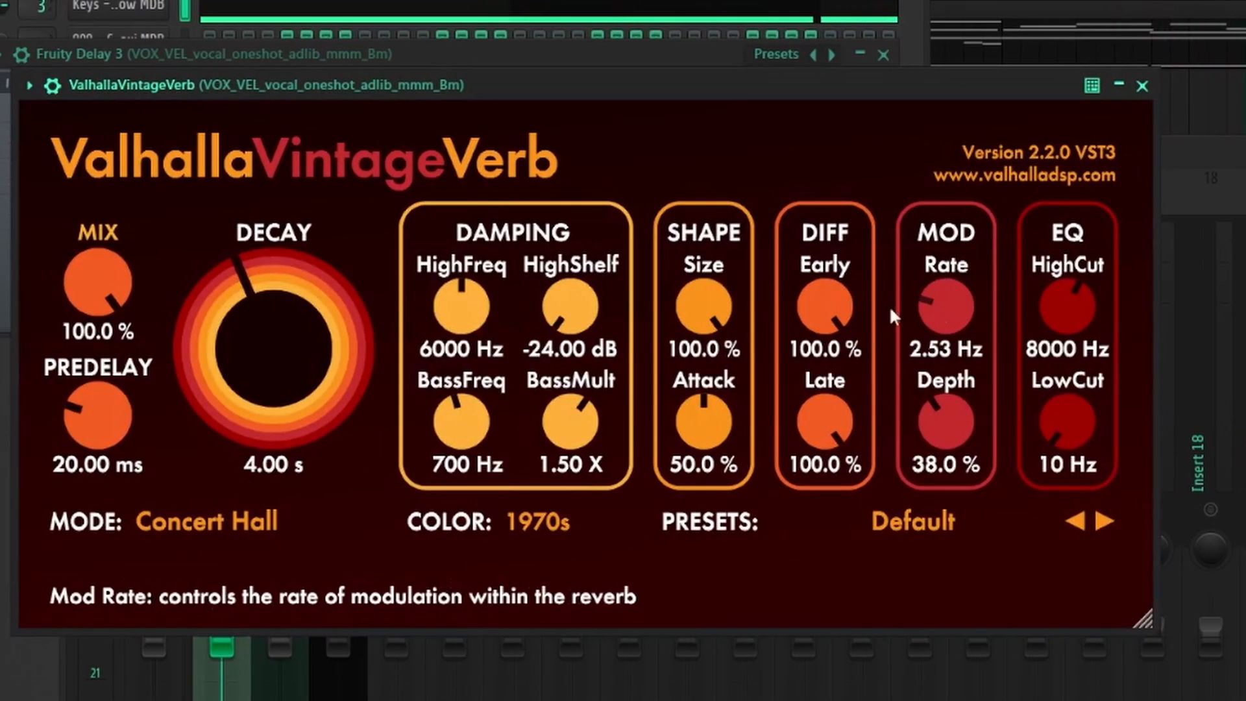
Step: Set the one-shot vocal's ValhallaVintageVerb mix to 21.6 % and raise its LowCut, then lower the reverb mix on the VOX_LNY vocal
drag(127, 311, 190, 528)
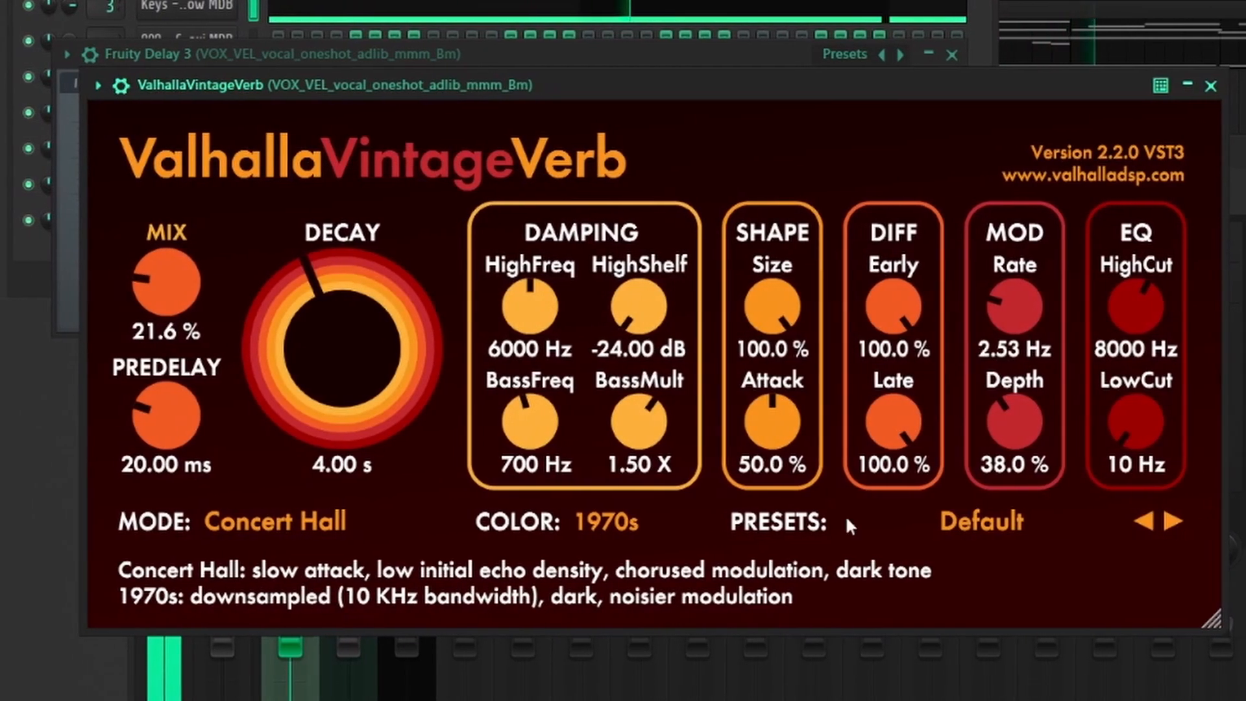
drag(1176, 425, 1163, 388)
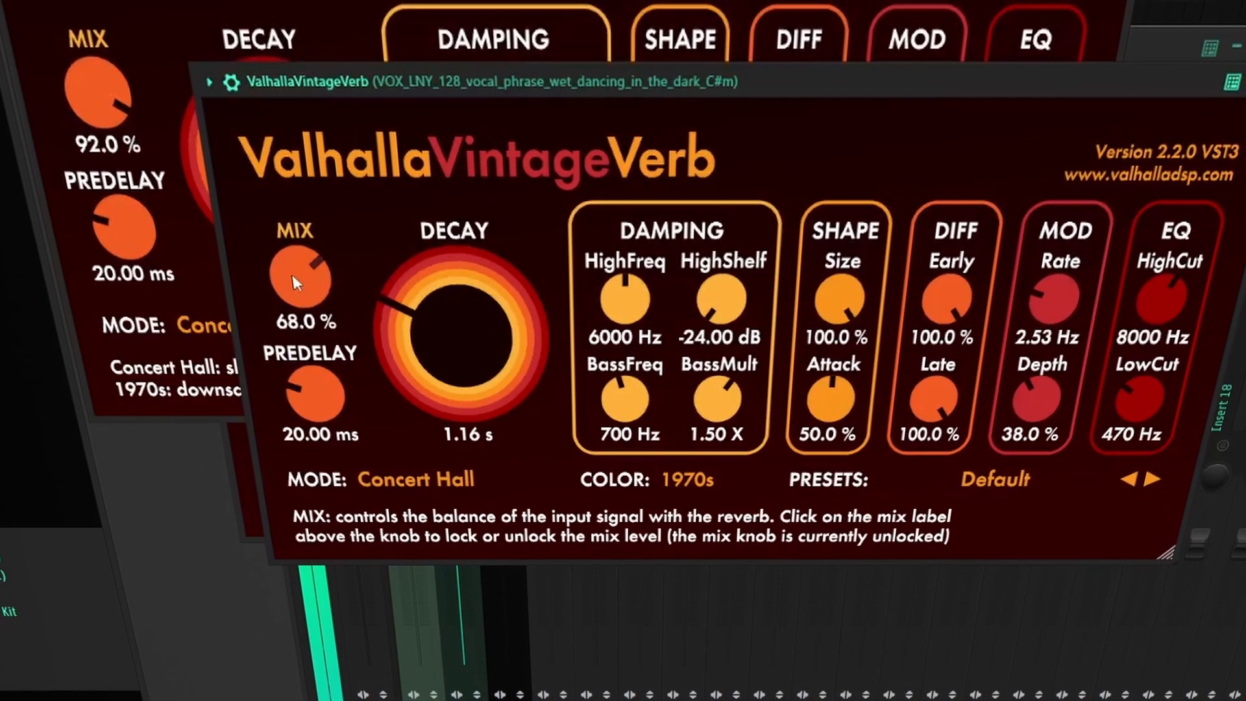
drag(302, 285, 324, 366)
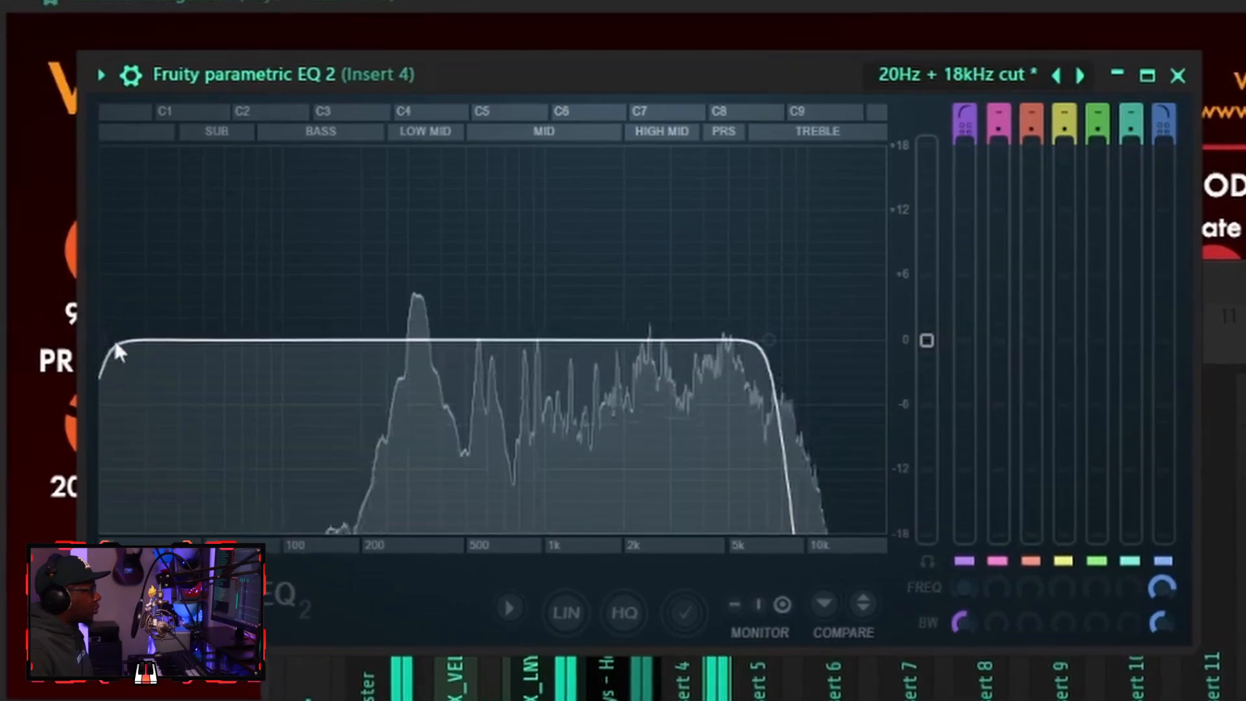
Step: Raise the low-cut band of Insert 4's Fruity parametric EQ 2 into the midrange, between 500 Hz and 1 kHz
drag(111, 351, 519, 349)
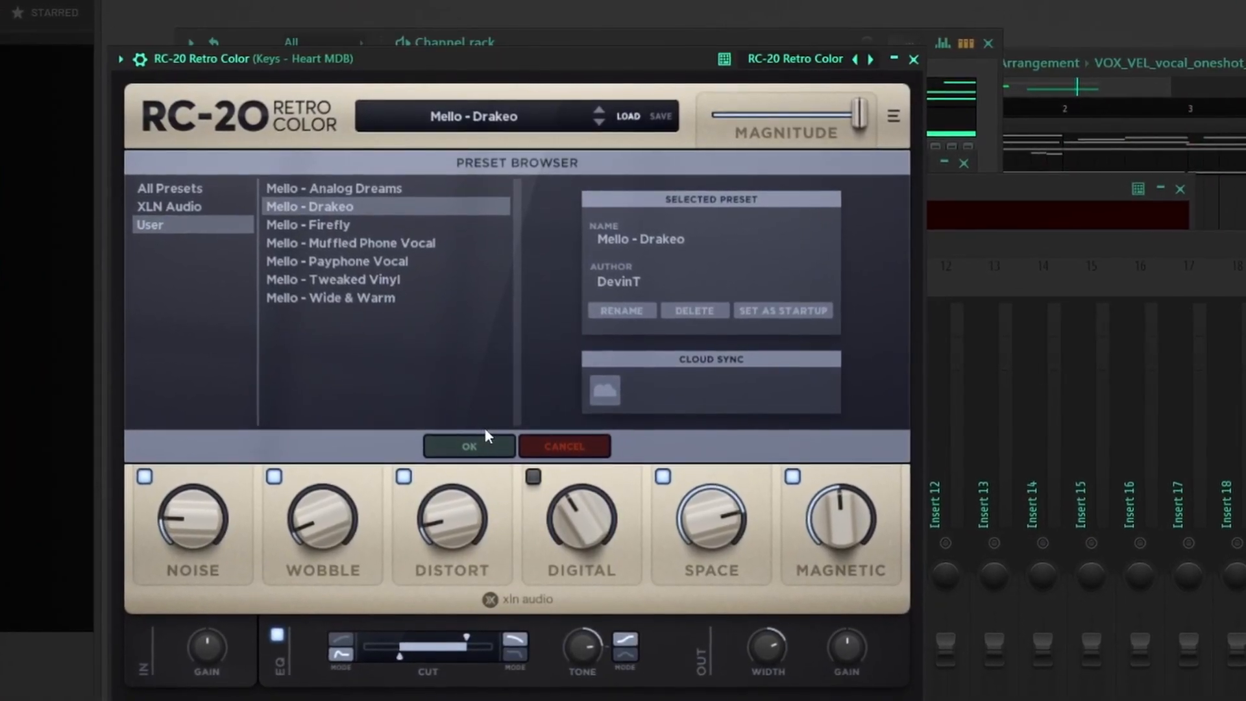
Step: Load the Mello - Drakeo preset in RC-20 Retro Color on the keys track and reduce its magnitude
click(483, 447)
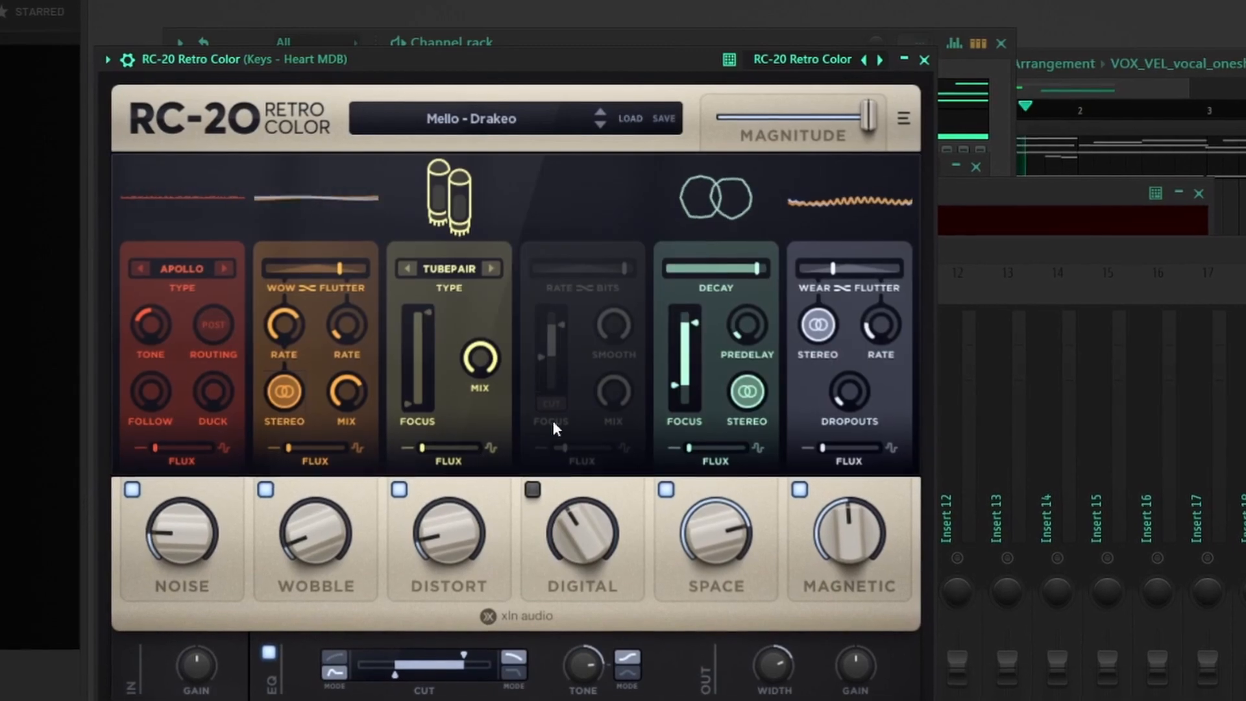
drag(873, 127, 800, 131)
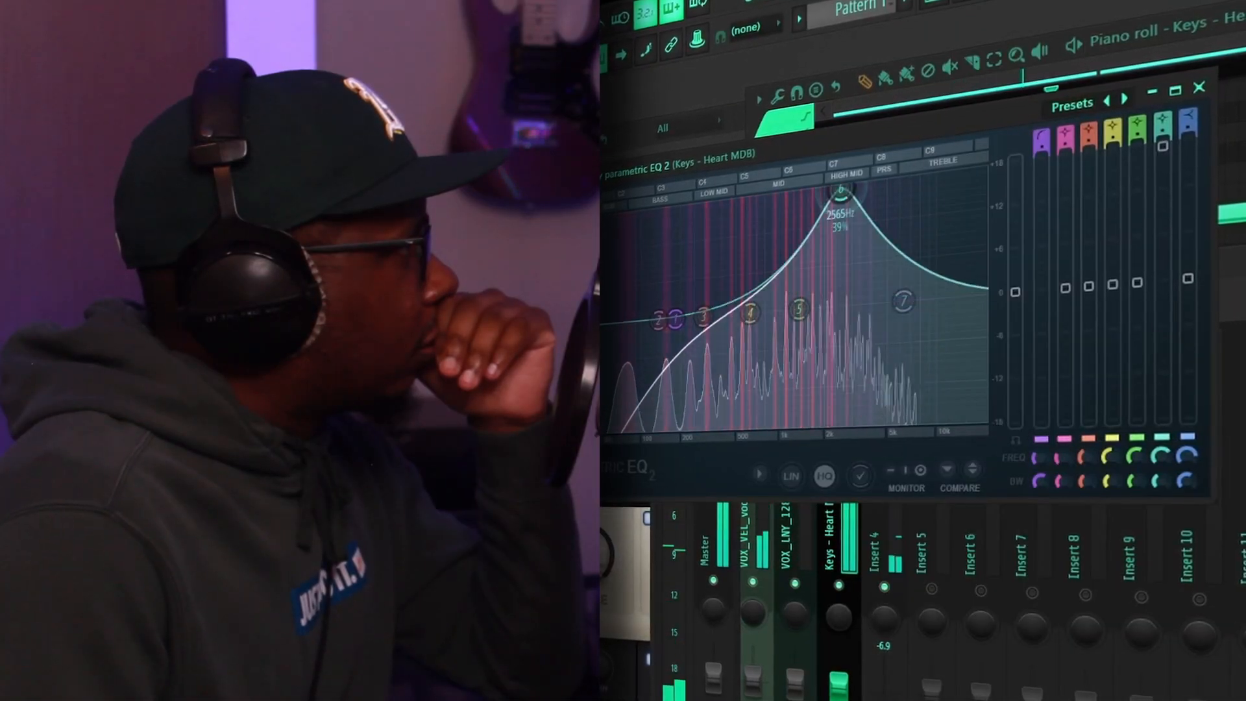
Step: Sweep the boosted sixth band of the keys' Fruity parametric EQ 2 through the upper mids and narrow its bandwidth
drag(814, 194, 847, 188)
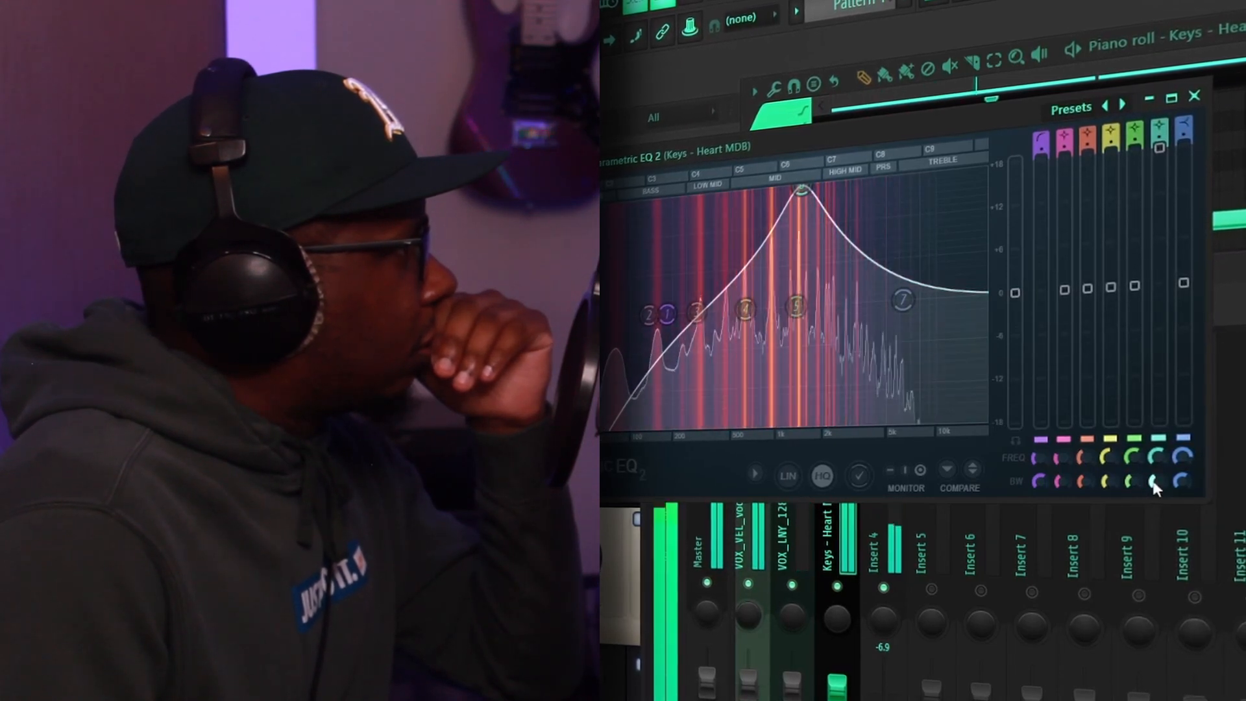
drag(1153, 485, 1153, 500)
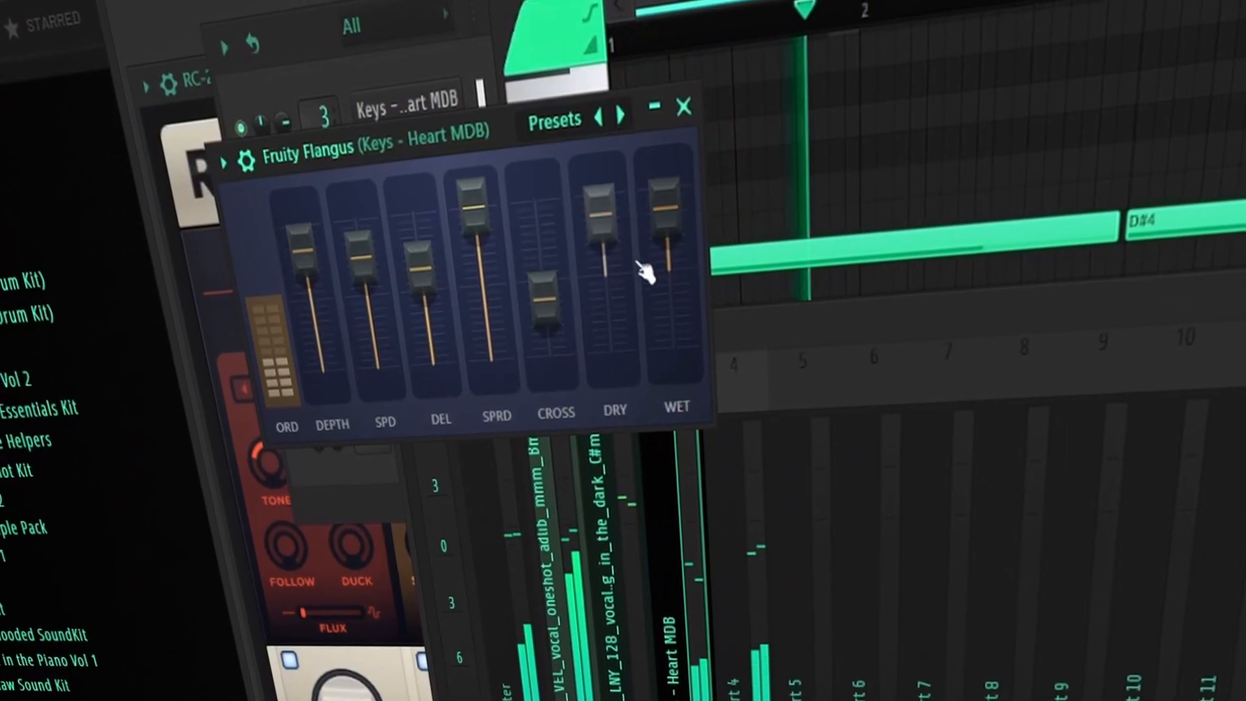
Step: Lower the wet level of Fruity Flangus on the keys, and lower the wet and raise the dry level of Fruity Reeverb 2
drag(688, 259, 683, 299)
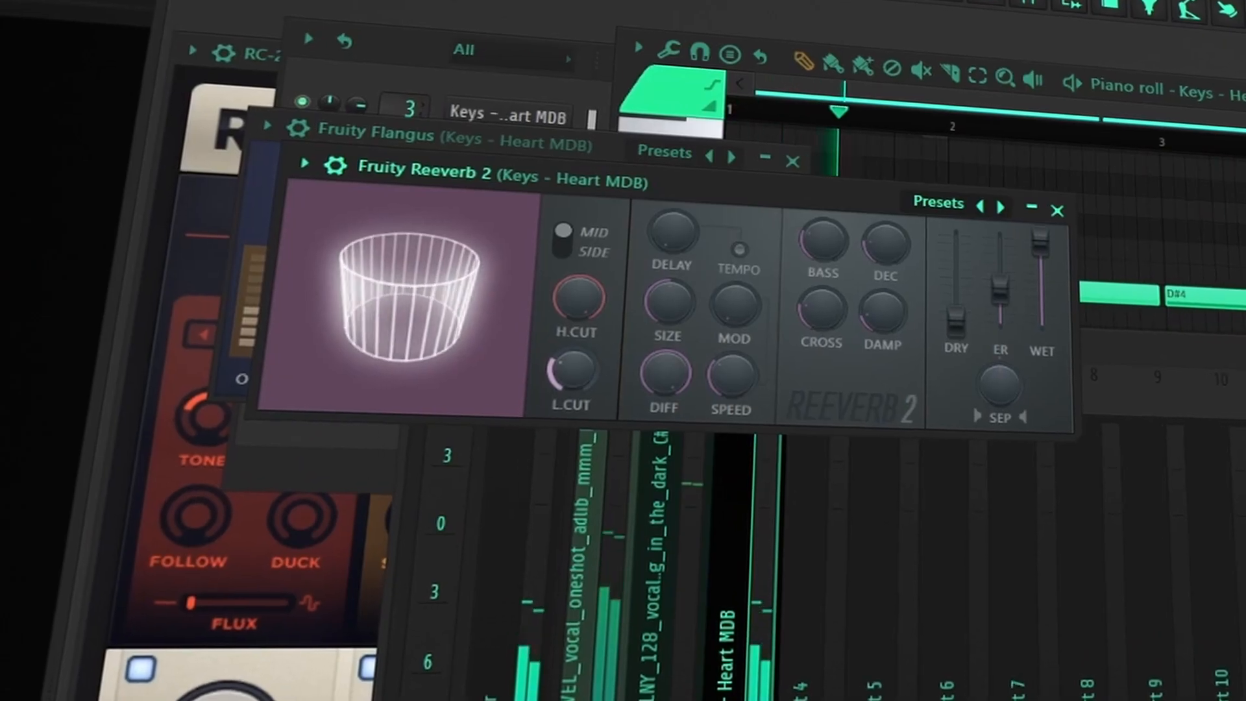
drag(1046, 245, 1046, 284)
drag(976, 328, 977, 242)
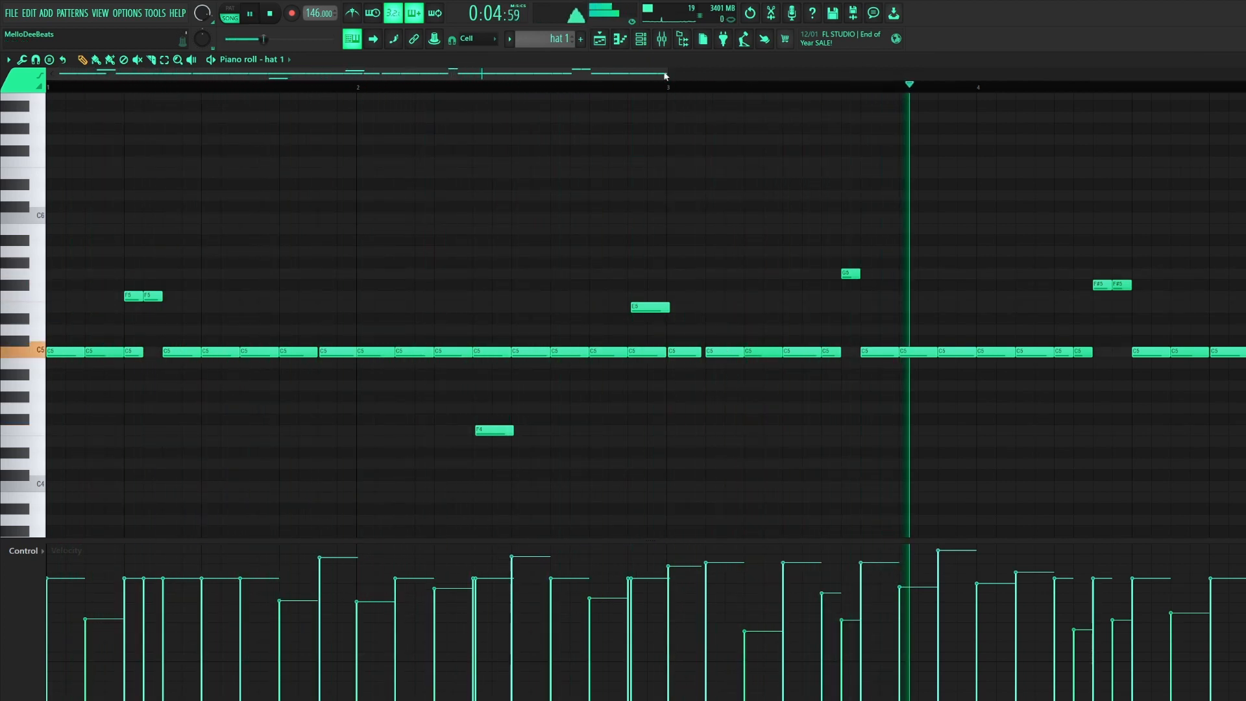
Step: Play back the hat 1 pattern in the piano roll to check its rolls and pitched notes
key(space)
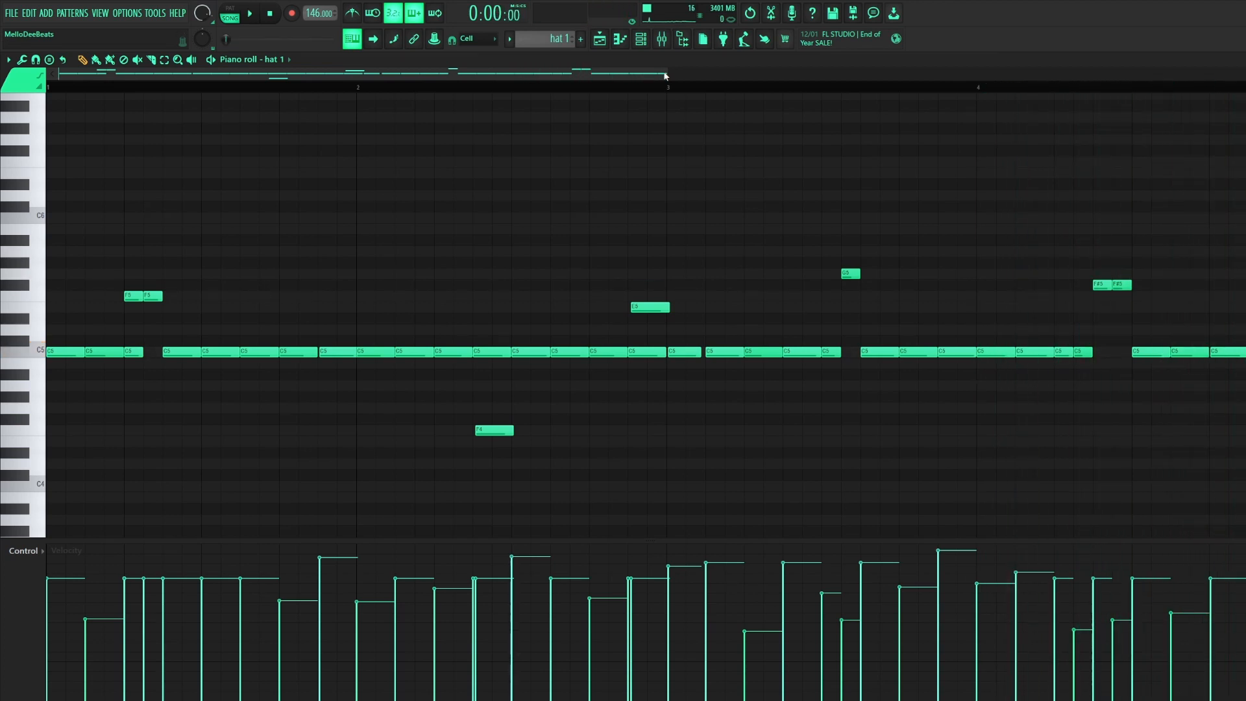
click(647, 308)
mouse_move(657, 306)
mouse_down()
mouse_move(676, 305)
mouse_move(657, 302)
mouse_up()
key(space)
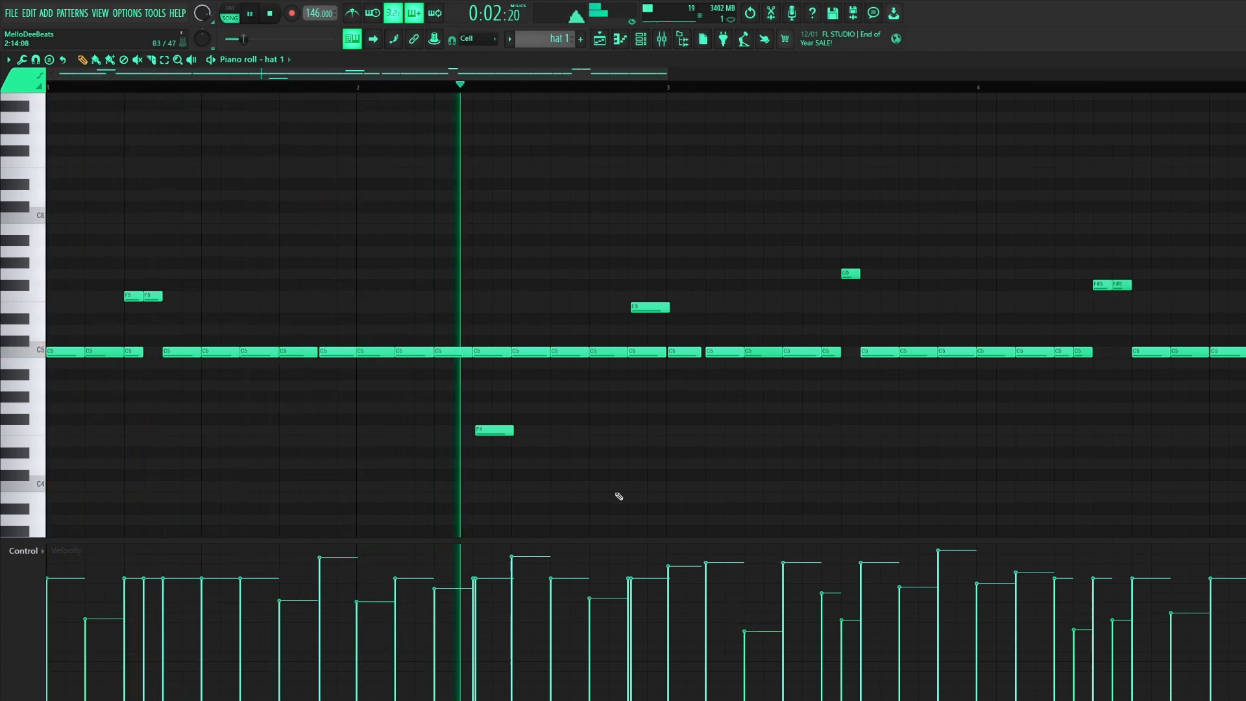
key(space)
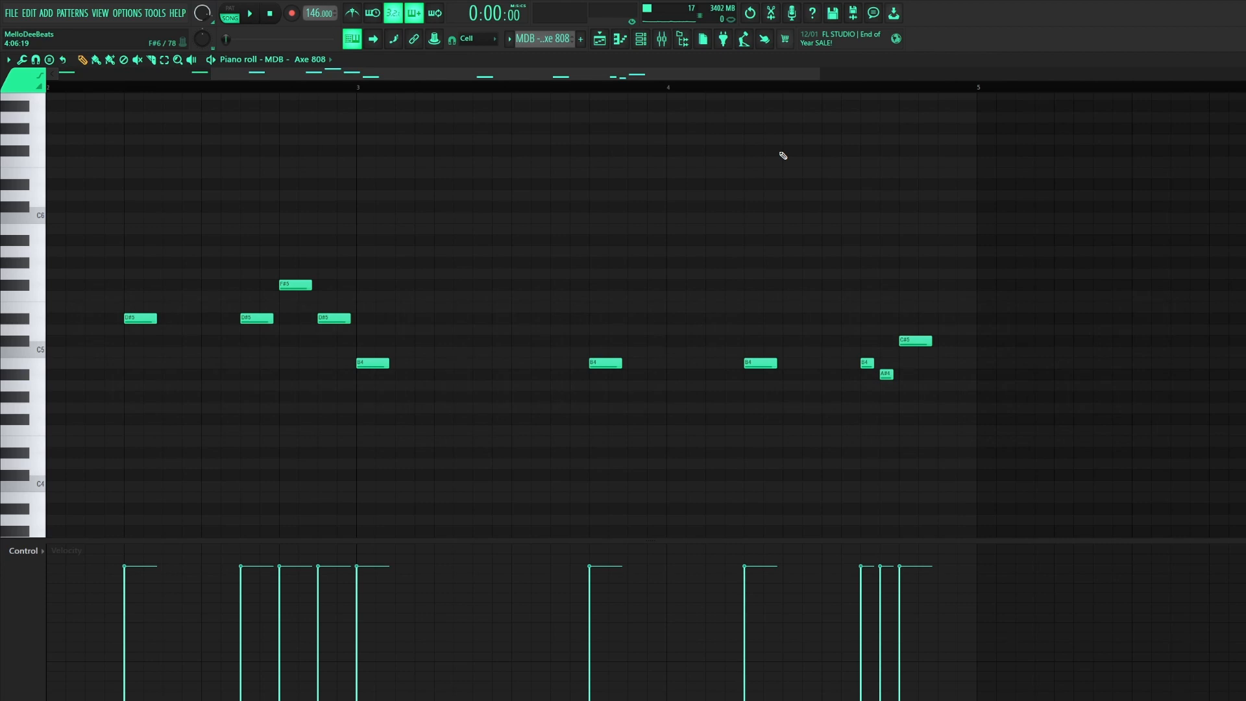
Step: Audition the MDB - Axe 808 bass line and the BBC Symphony Orchestra notes of Pattern 17
key(space)
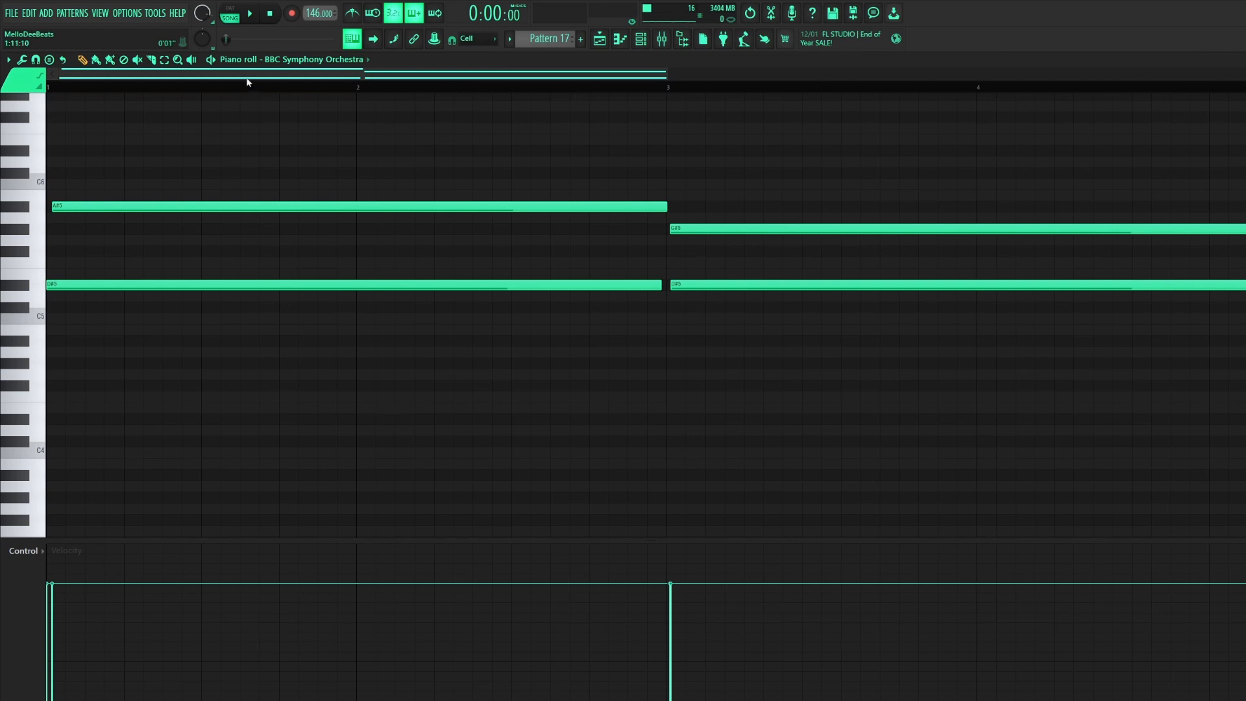
click(249, 14)
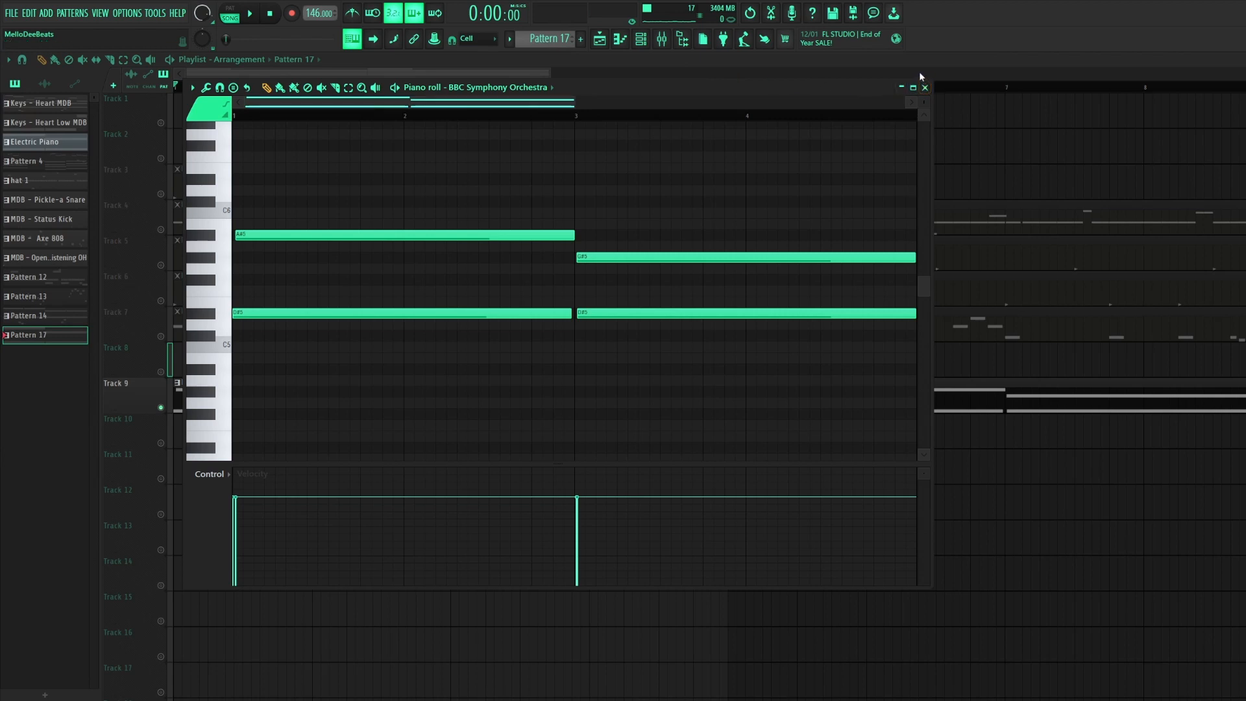
Step: Close the piano roll and play the arrangement with drums, 808 and Pattern 17 from the start
click(925, 87)
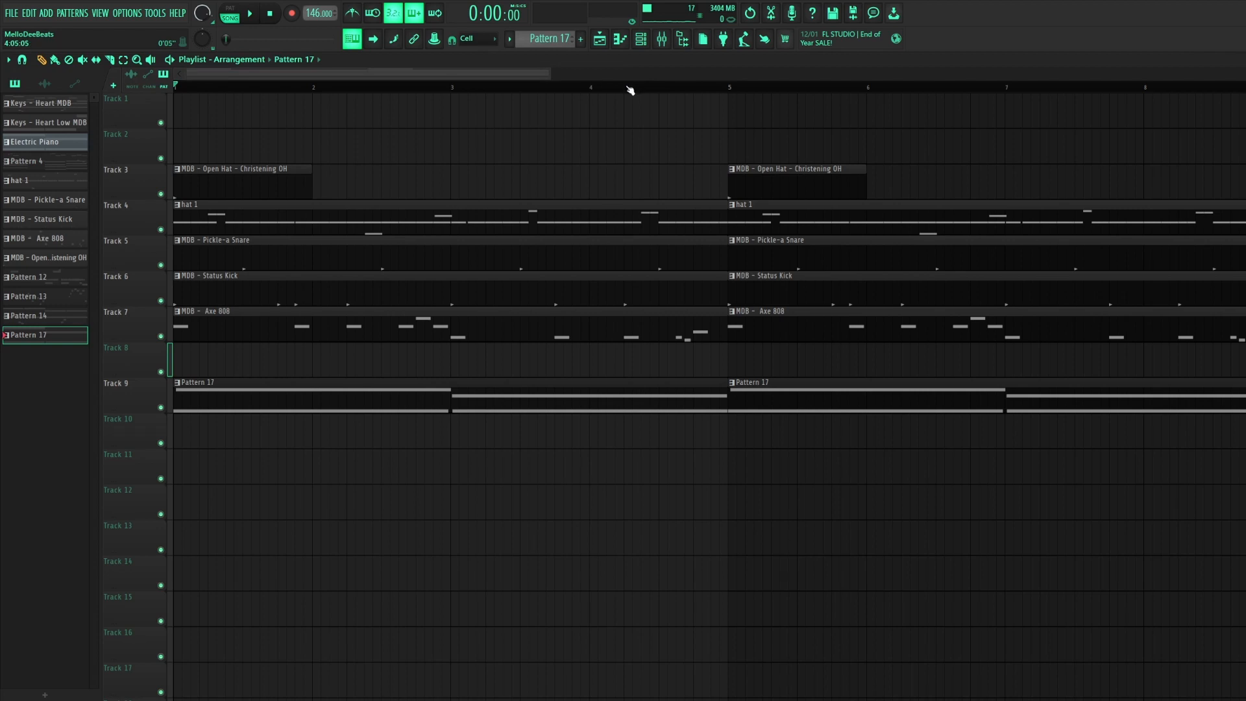
key(space)
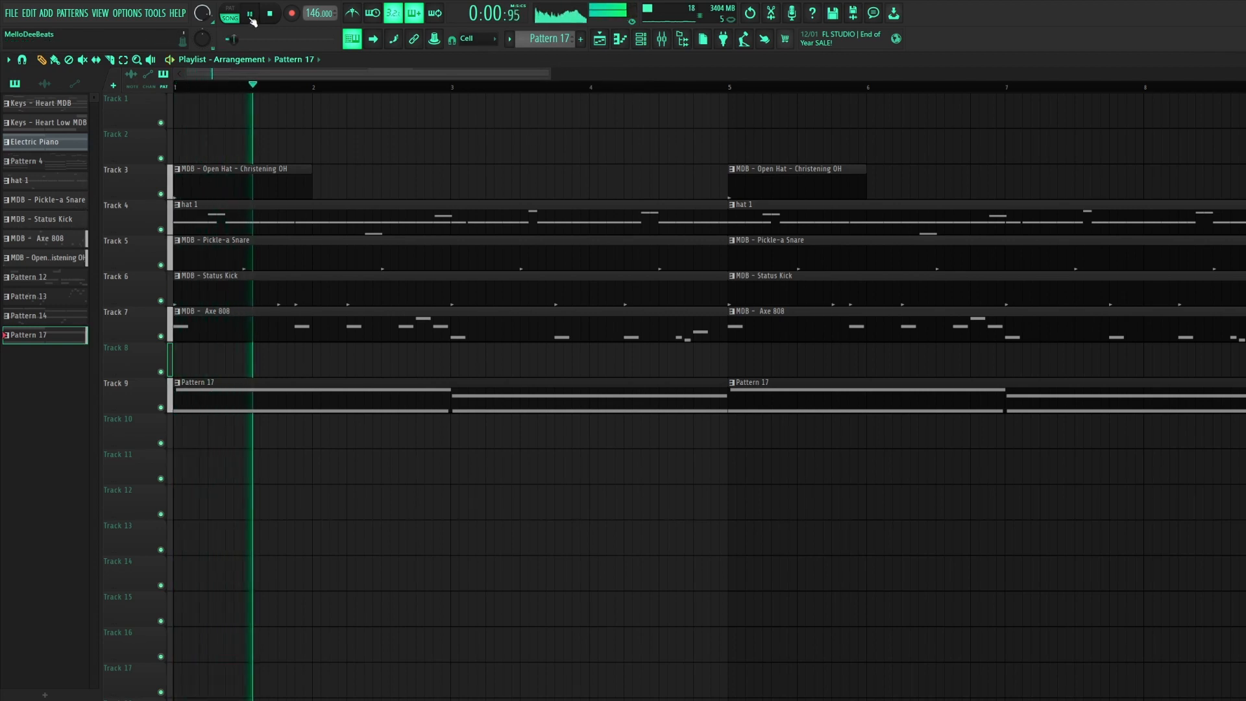